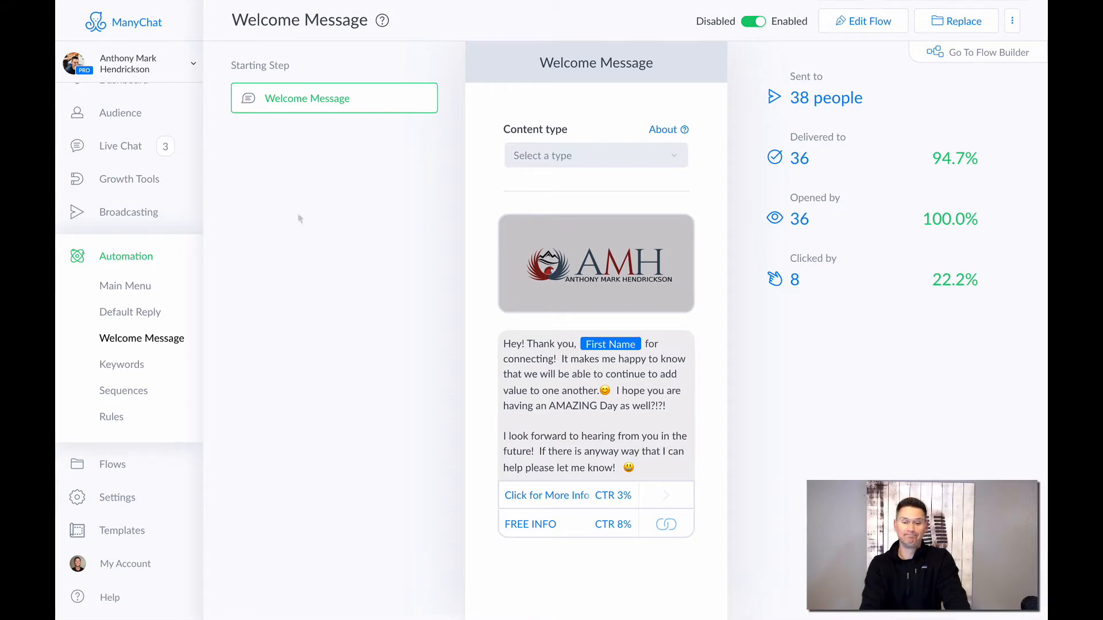
- Open the Welcome Message in the Automation section for editing
{"action": "left_click", "coordinate": [128, 214]}
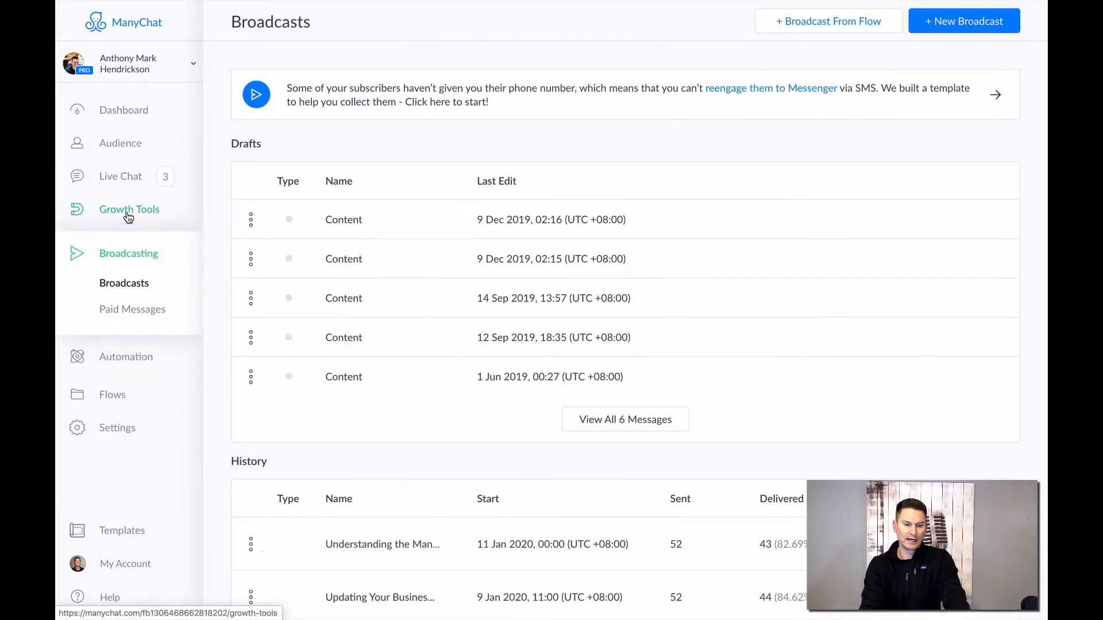
{"action": "left_click", "coordinate": [136, 358]}
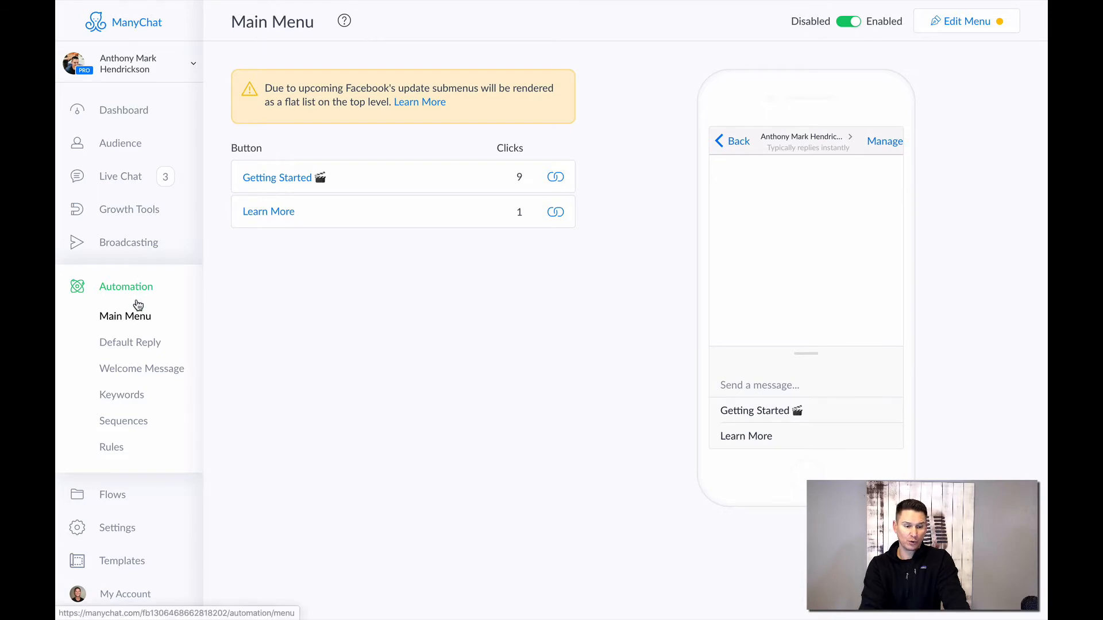
{"action": "left_click", "coordinate": [154, 373]}
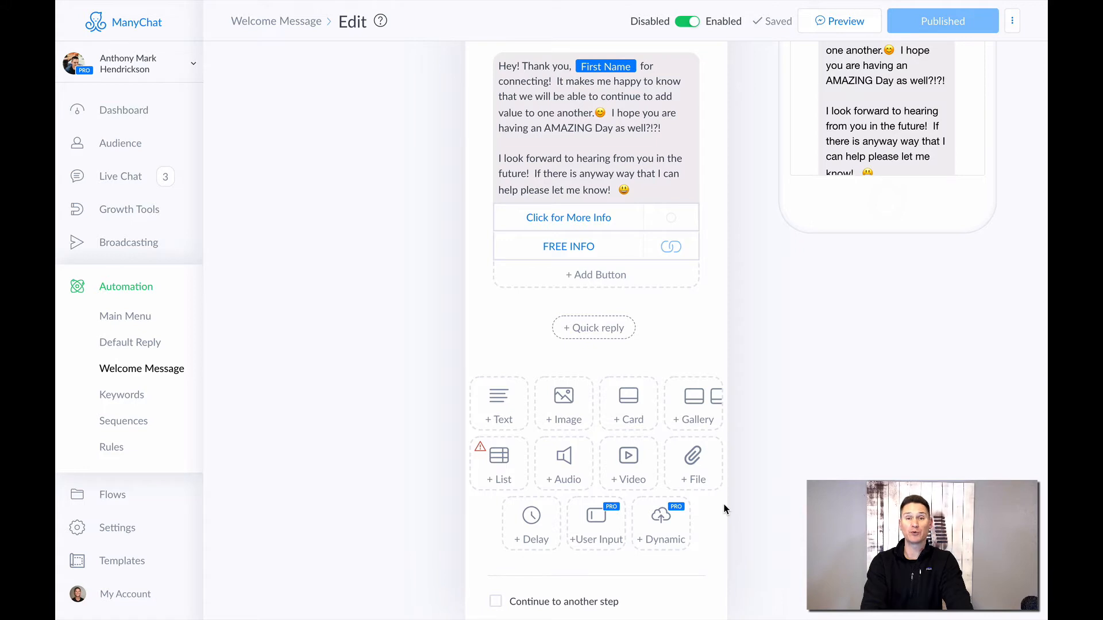
- Add an image block below the welcome text and upload Electrical Outlets .png from the Downloads folder
{"action": "left_click", "coordinate": [567, 402]}
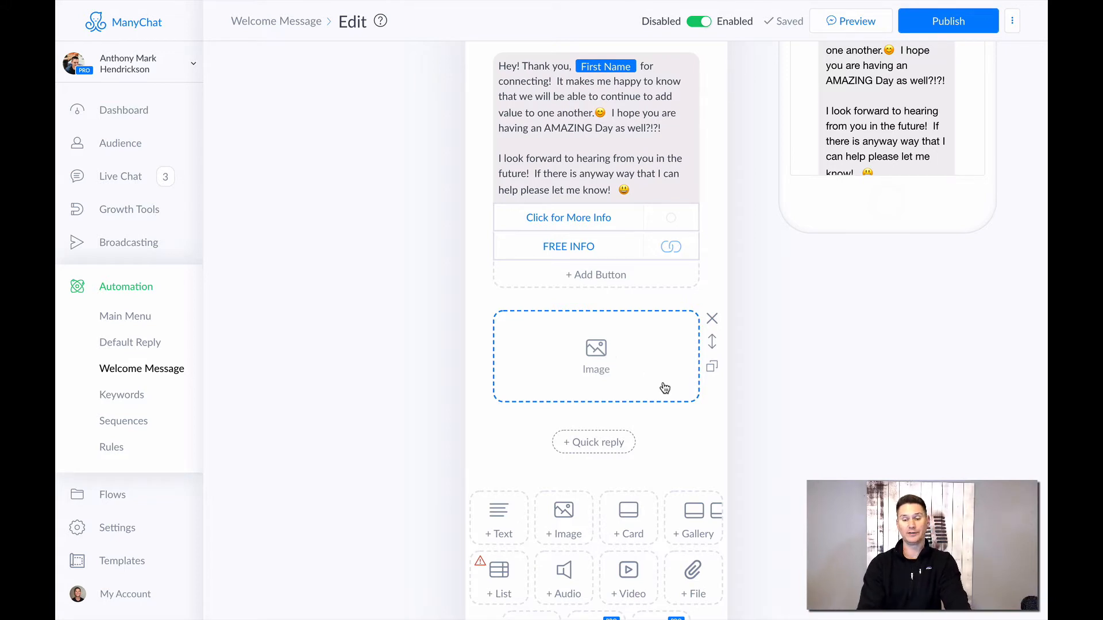
{"action": "scroll", "coordinate": [625, 270], "scroll_direction": "down", "scroll_amount": 2}
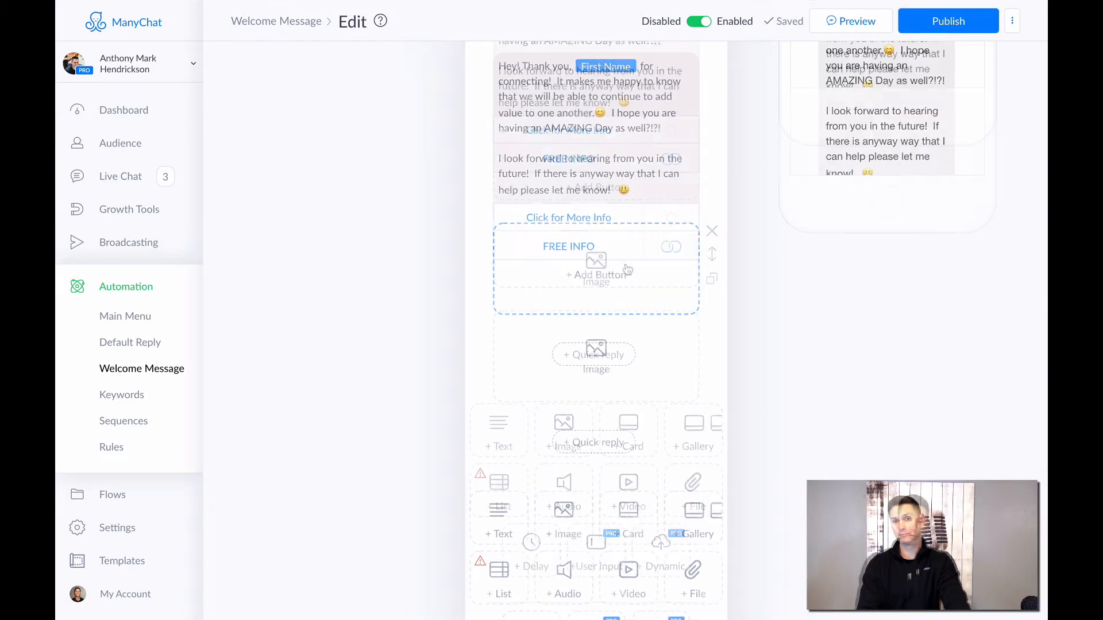
{"action": "left_click", "coordinate": [598, 262]}
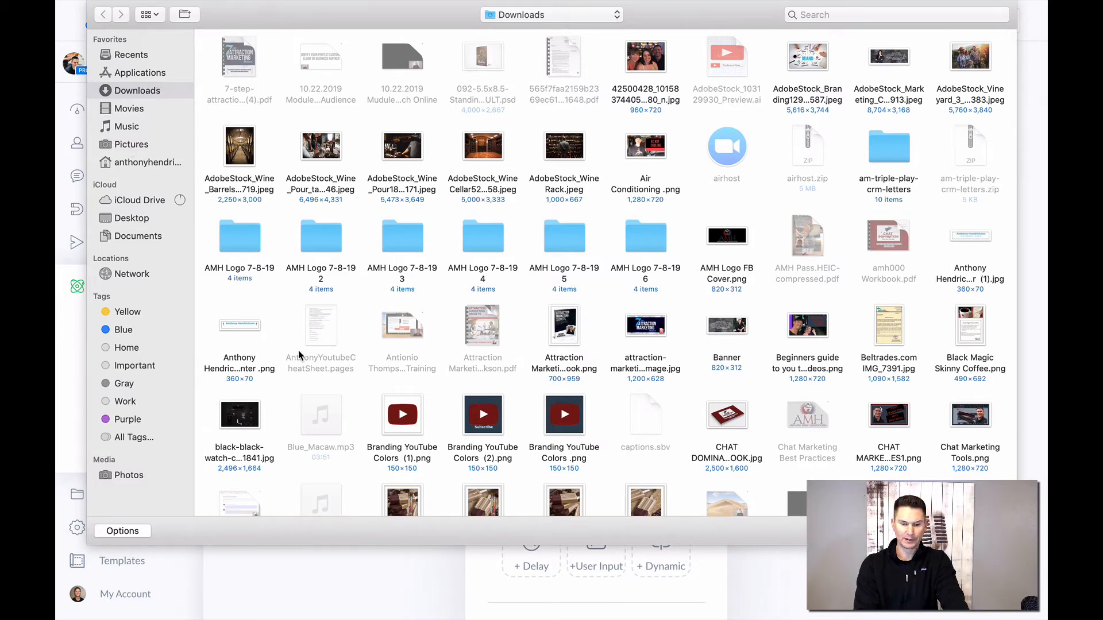
{"action": "scroll", "coordinate": [328, 364], "scroll_direction": "down", "scroll_amount": 10}
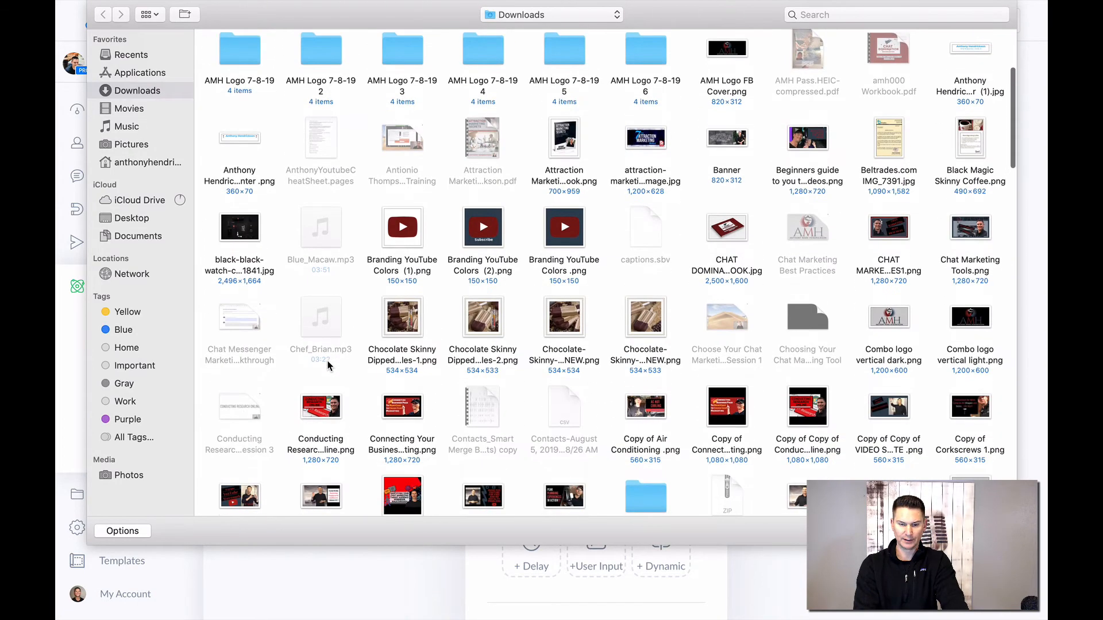
{"action": "scroll", "coordinate": [328, 363], "scroll_direction": "down", "scroll_amount": 3}
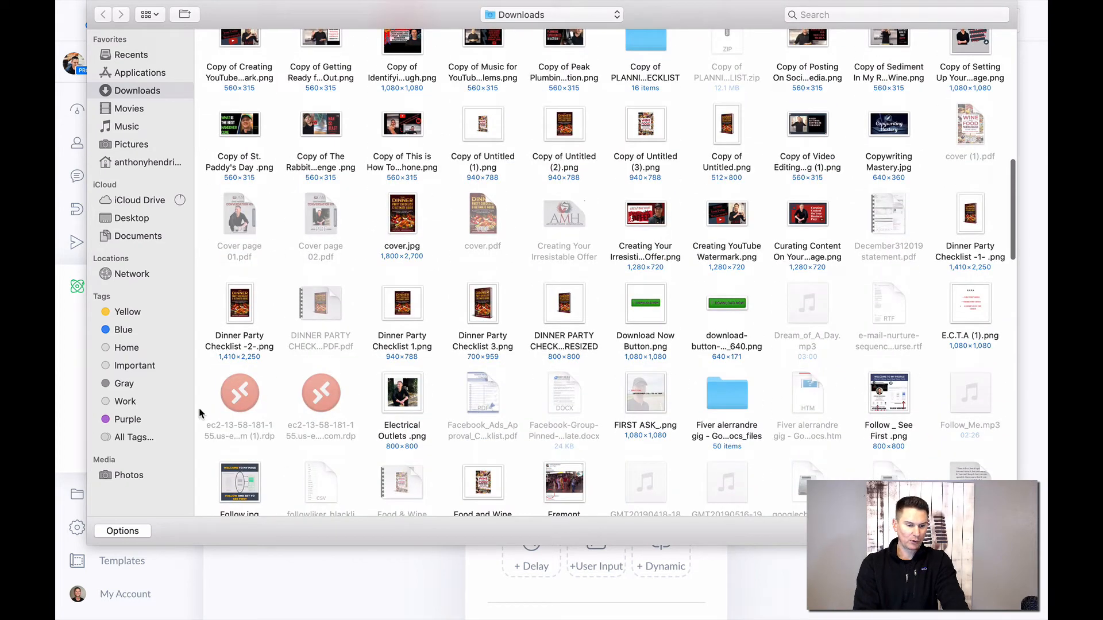
{"action": "left_click", "coordinate": [128, 476]}
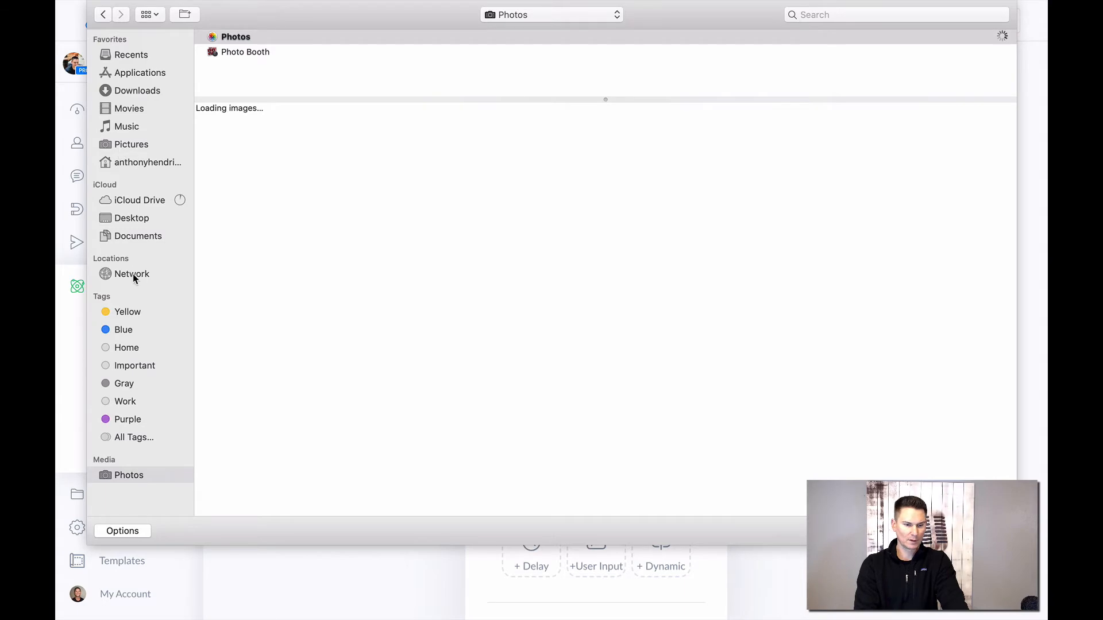
{"action": "left_click", "coordinate": [103, 15]}
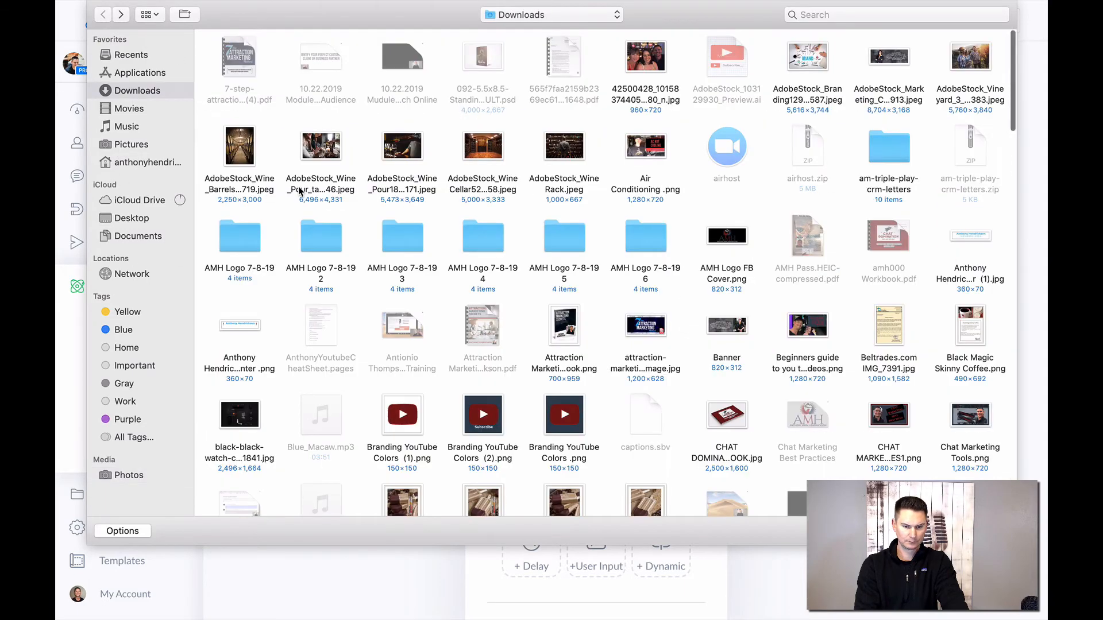
{"action": "scroll", "coordinate": [402, 424], "scroll_direction": "down", "scroll_amount": 15}
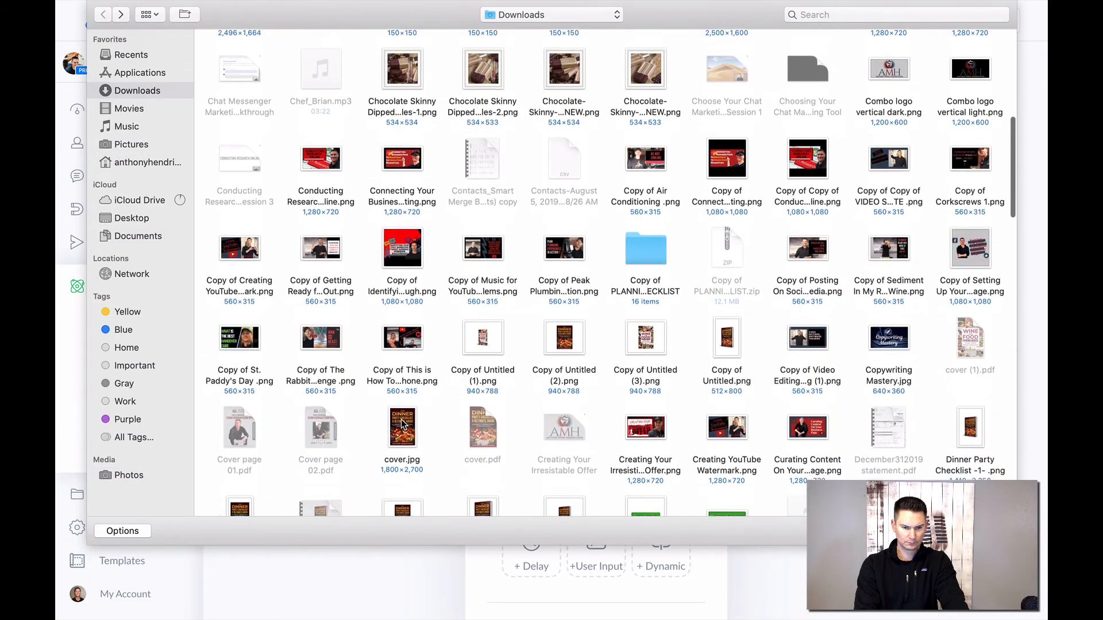
{"action": "scroll", "coordinate": [402, 424], "scroll_direction": "down", "scroll_amount": 5}
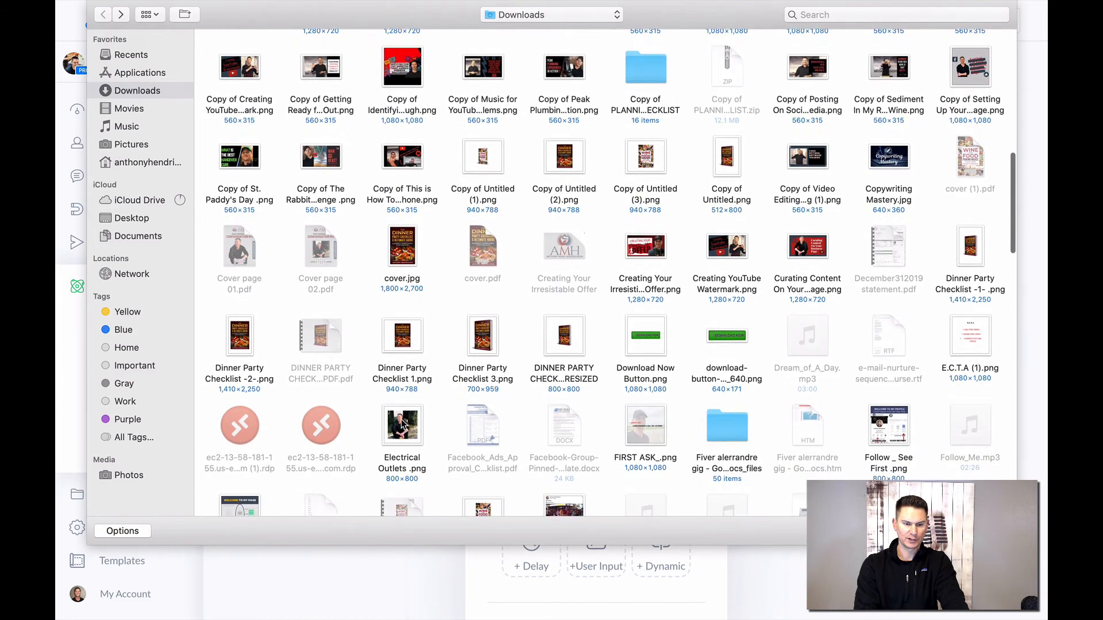
{"action": "left_click", "coordinate": [402, 312]}
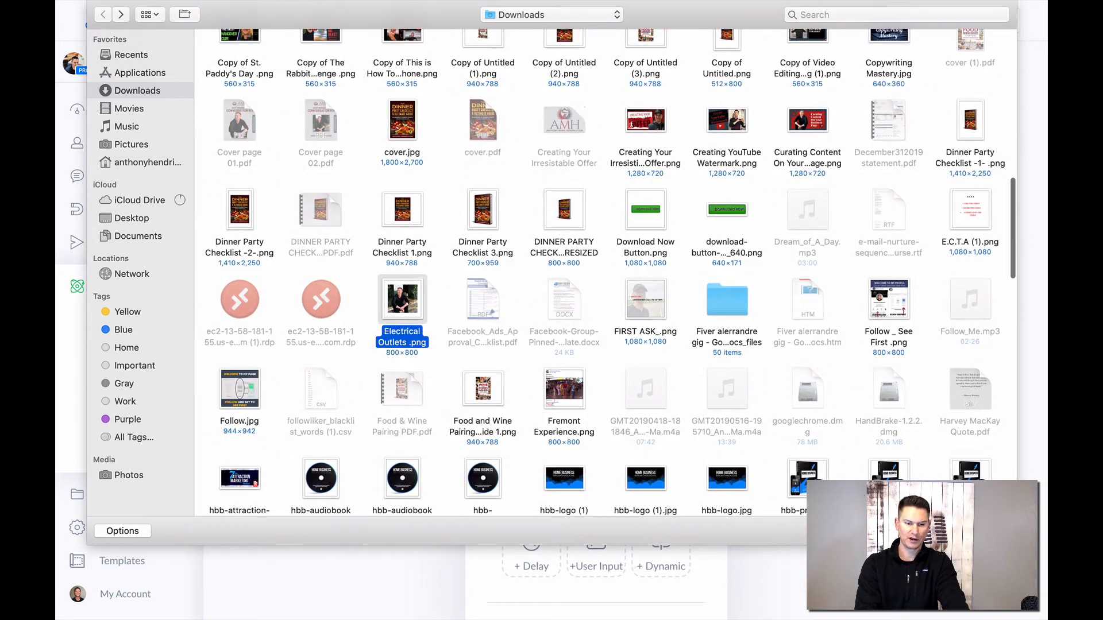
{"action": "key", "text": "Return"}
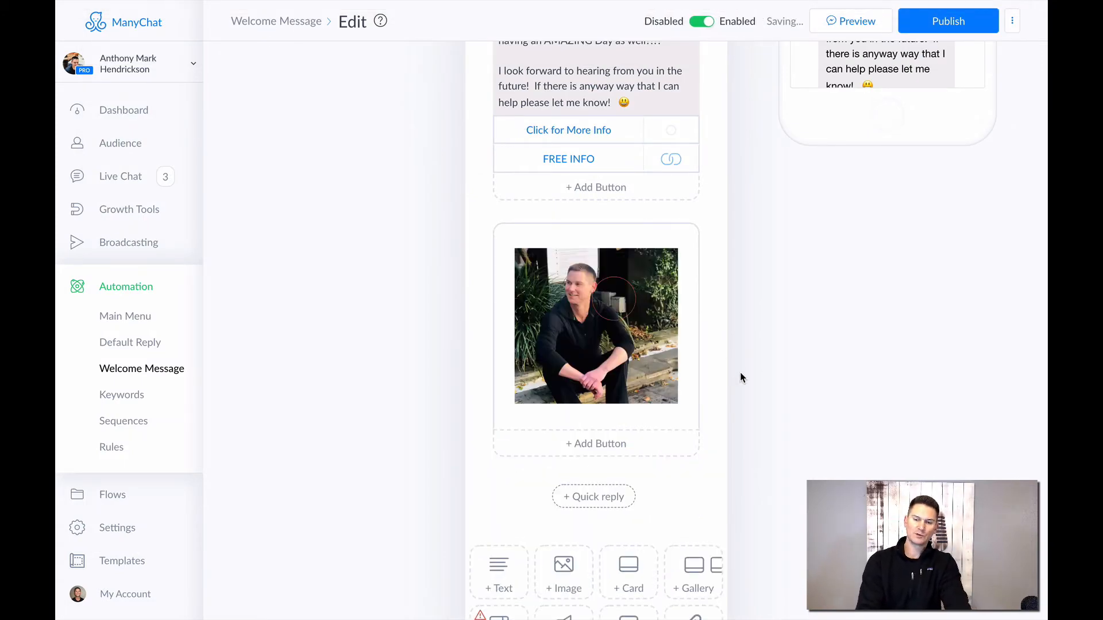
- Add a button beneath the uploaded image with the default title New Button #1, and view the emoji choices for its title
{"action": "scroll", "coordinate": [740, 372], "scroll_direction": "down", "scroll_amount": 3}
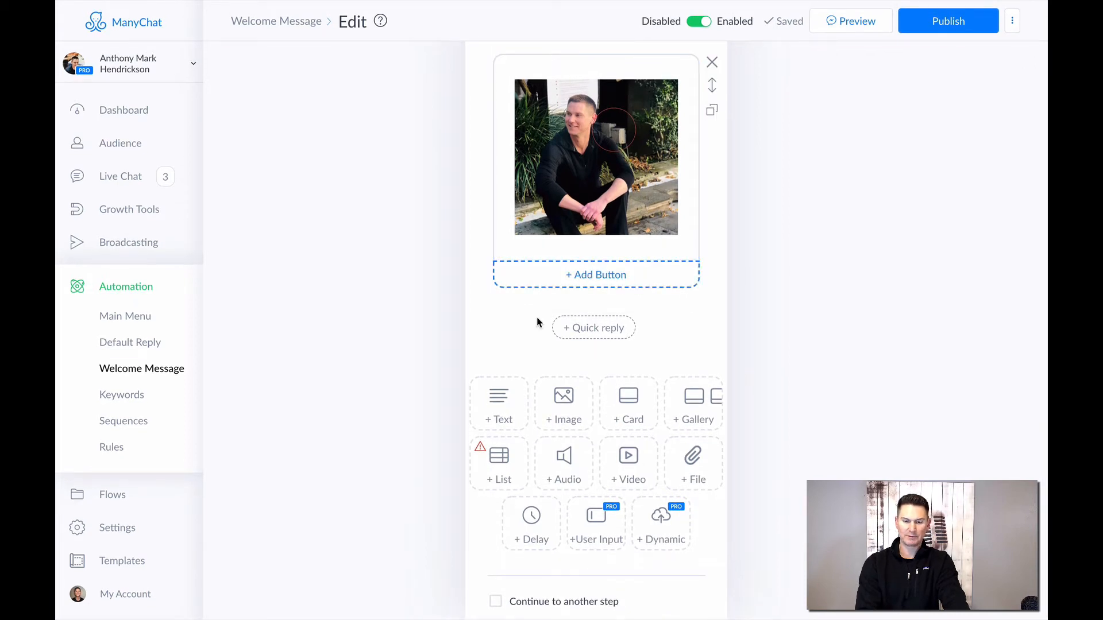
{"action": "left_click", "coordinate": [581, 275]}
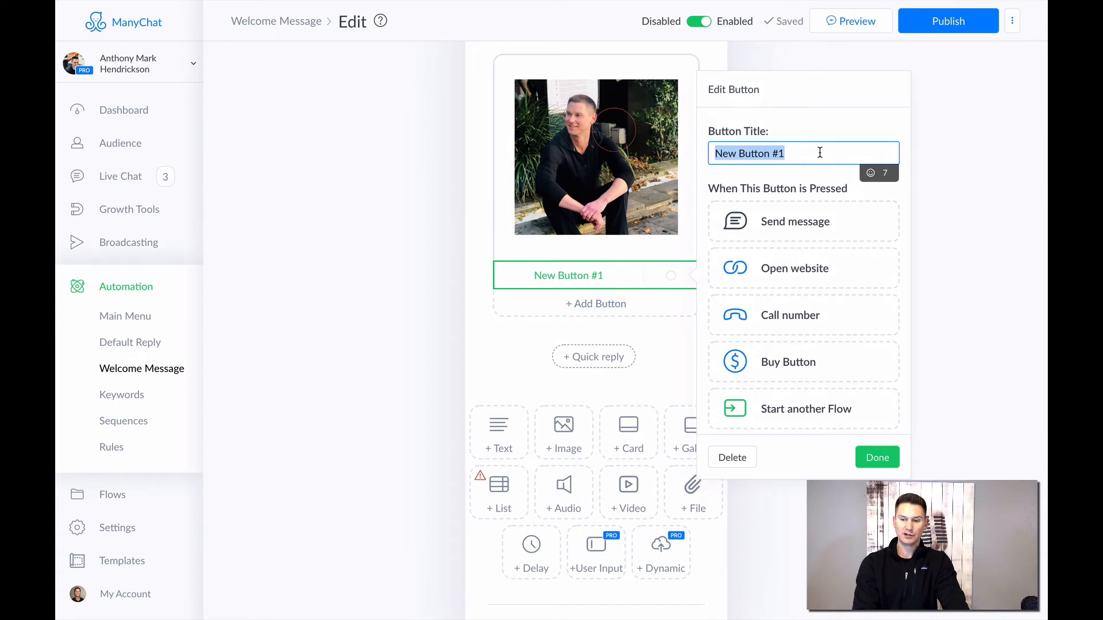
{"action": "left_click", "coordinate": [844, 151]}
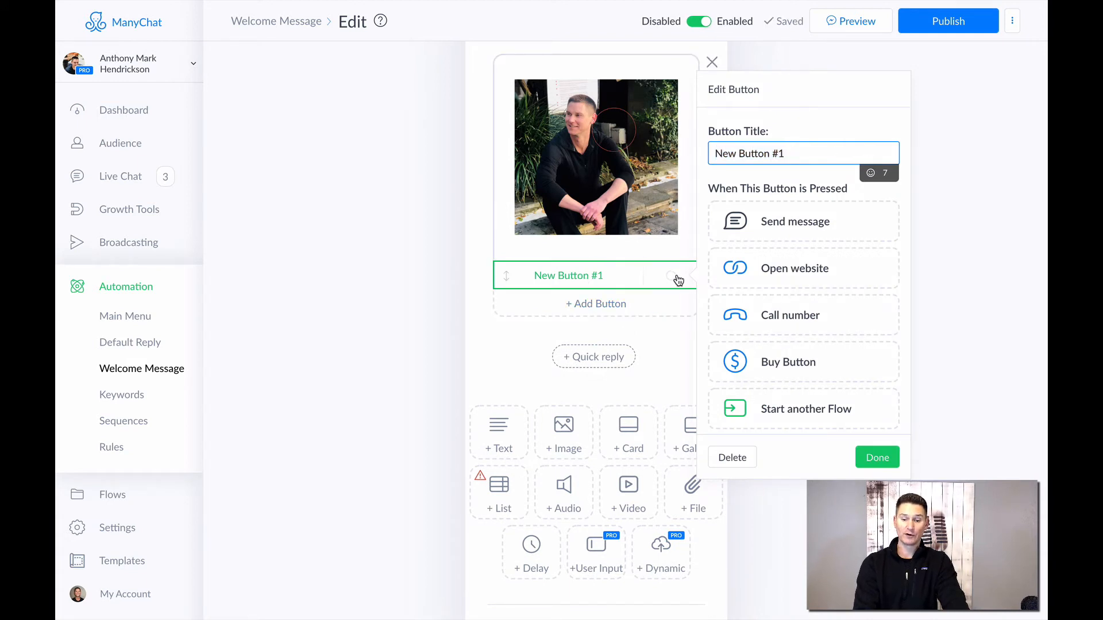
{"action": "left_click", "coordinate": [871, 174]}
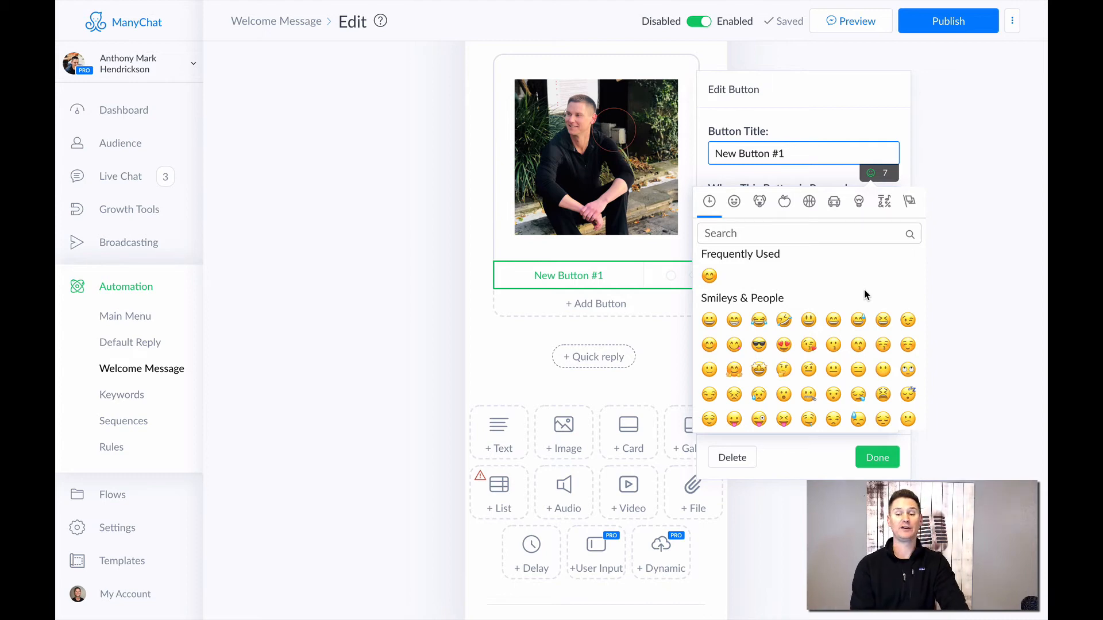
{"action": "left_click", "coordinate": [974, 146]}
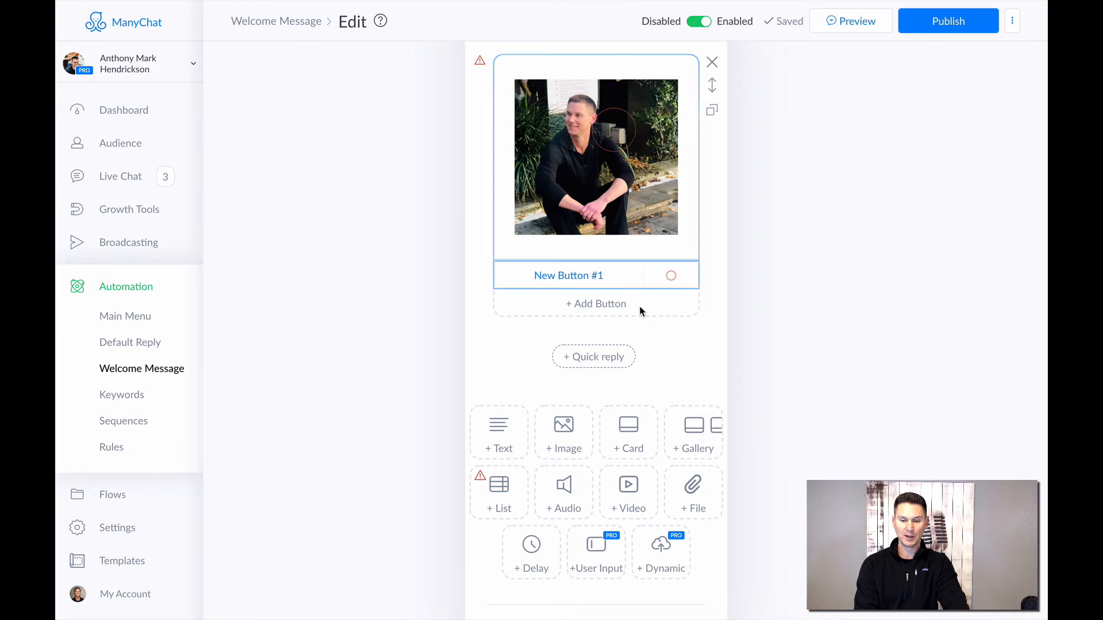
- Add a text block below the image that starts with "Hey" and the First Name variable, with the fallback "There"
{"action": "left_click", "coordinate": [513, 429]}
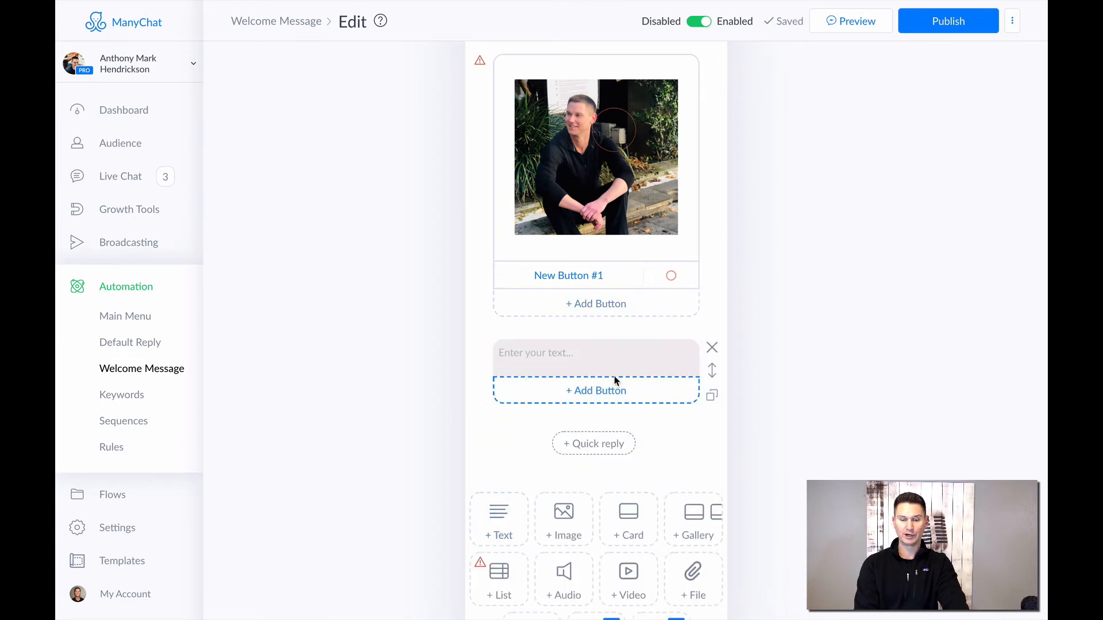
{"action": "left_click", "coordinate": [615, 365]}
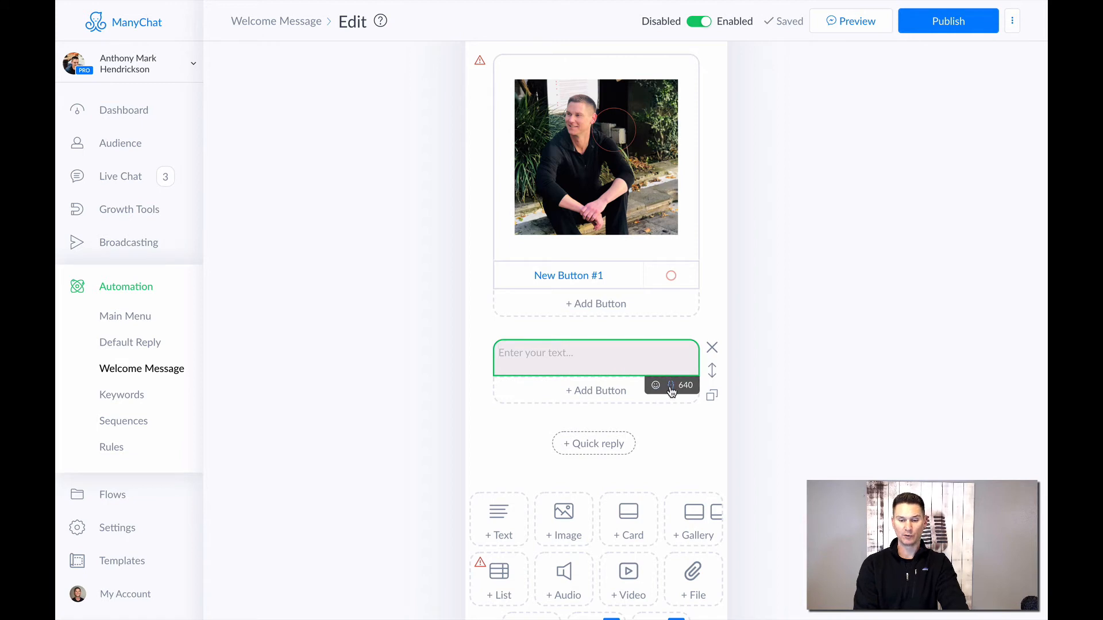
{"action": "type", "text": "Hey"}
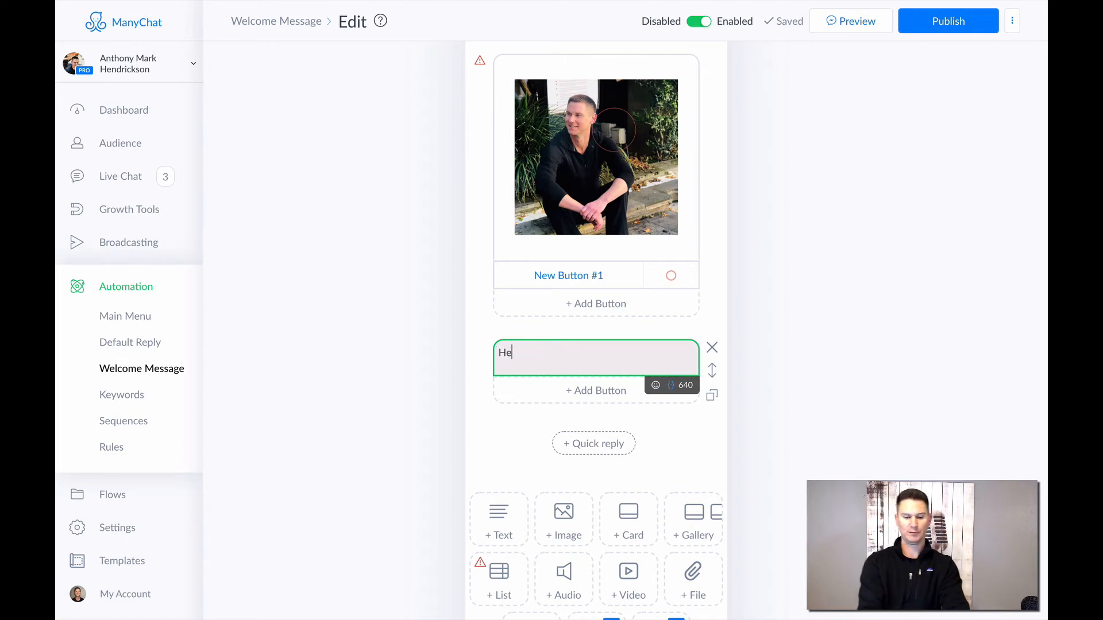
{"action": "left_click", "coordinate": [668, 393]}
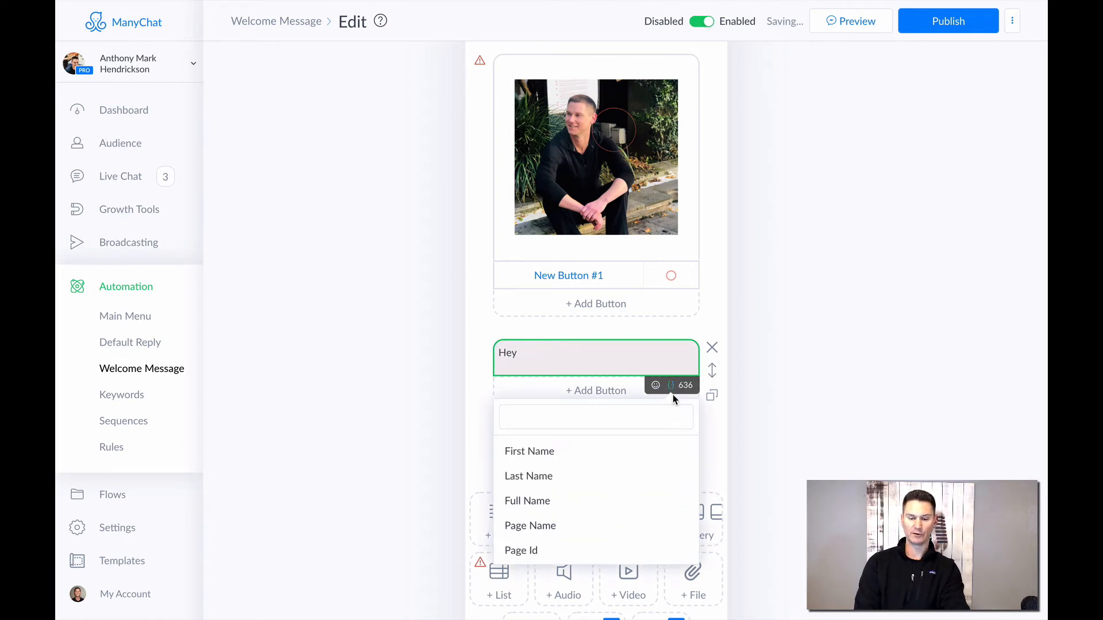
{"action": "left_click", "coordinate": [571, 454]}
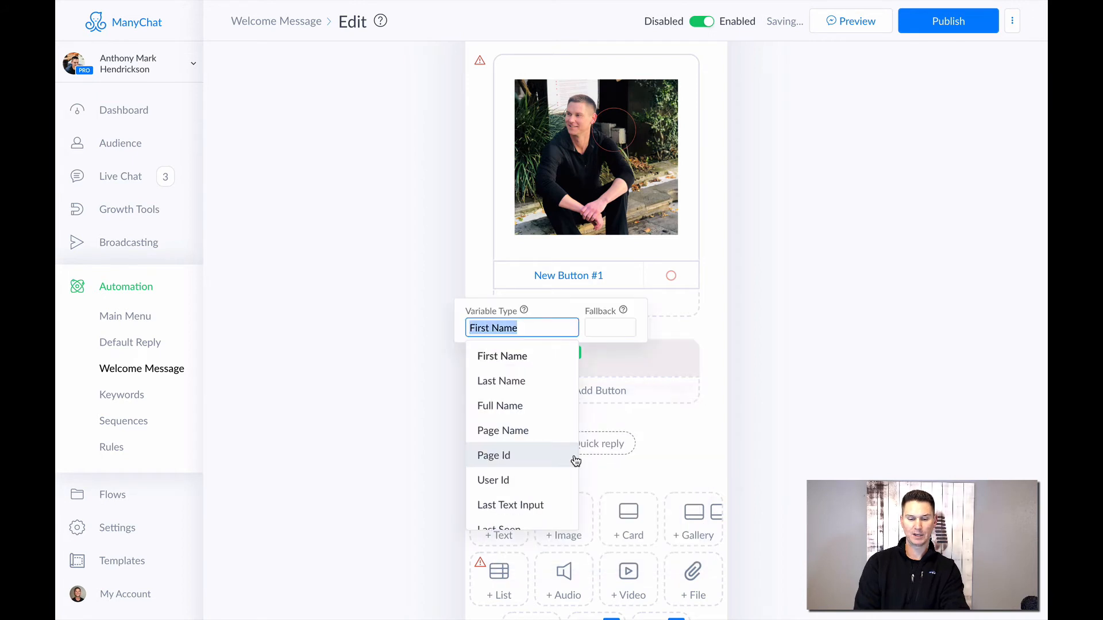
{"action": "left_click", "coordinate": [608, 327]}
{"action": "type", "text": "There"}
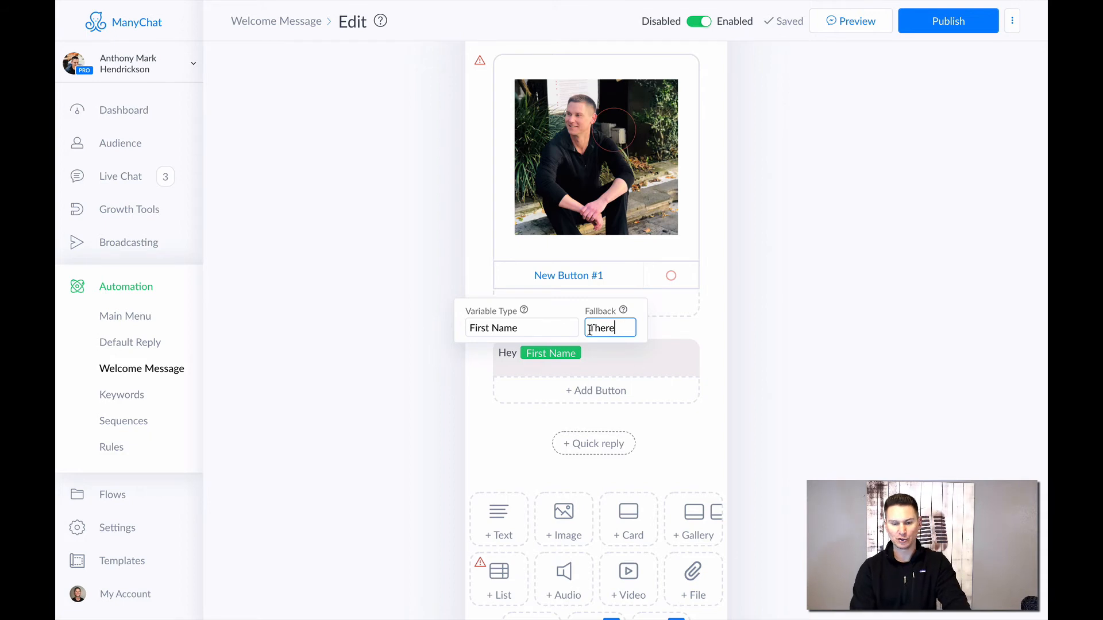
{"action": "left_click", "coordinate": [637, 360]}
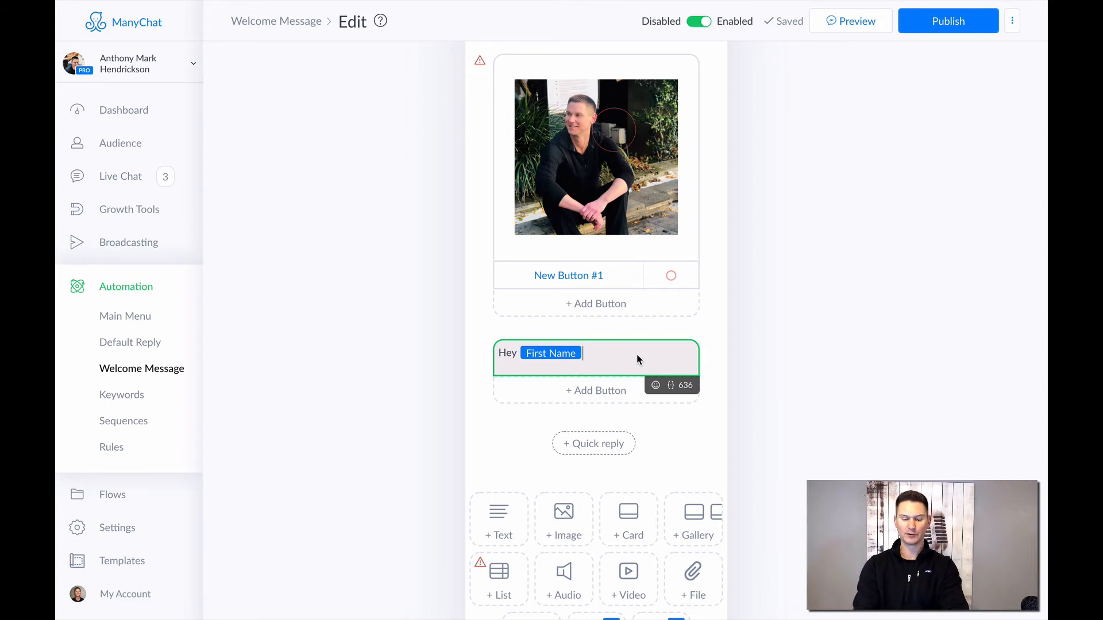
- Continue the new text block after the First Name variable with "I'm coach" and the coach's full name
{"action": "type", "text": "'m coa"}
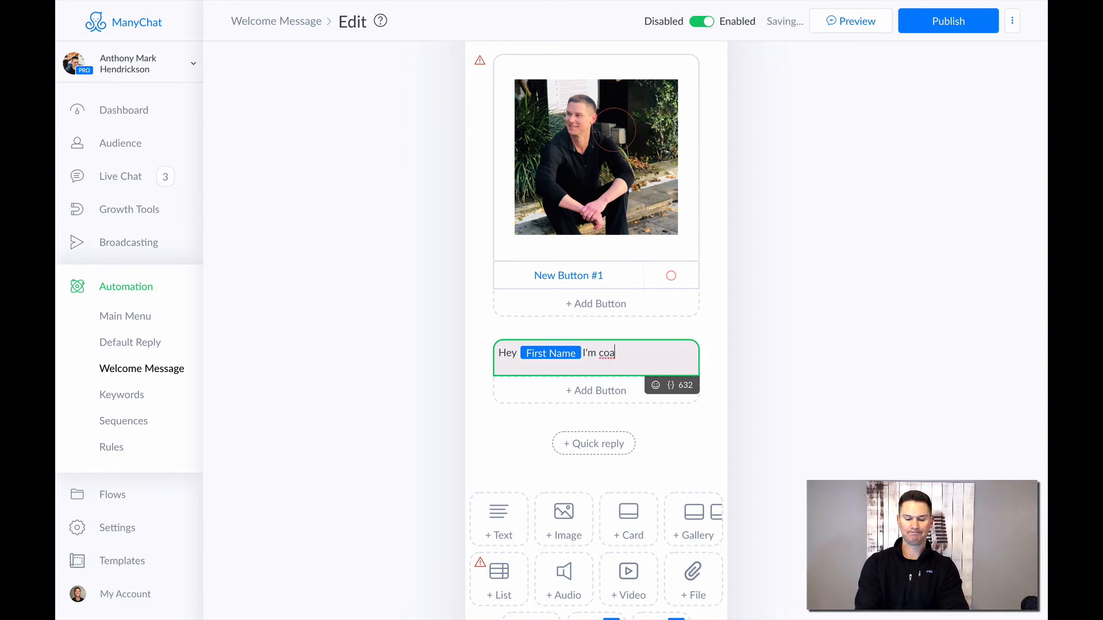
{"action": "type", "text": "ch Tonty"}
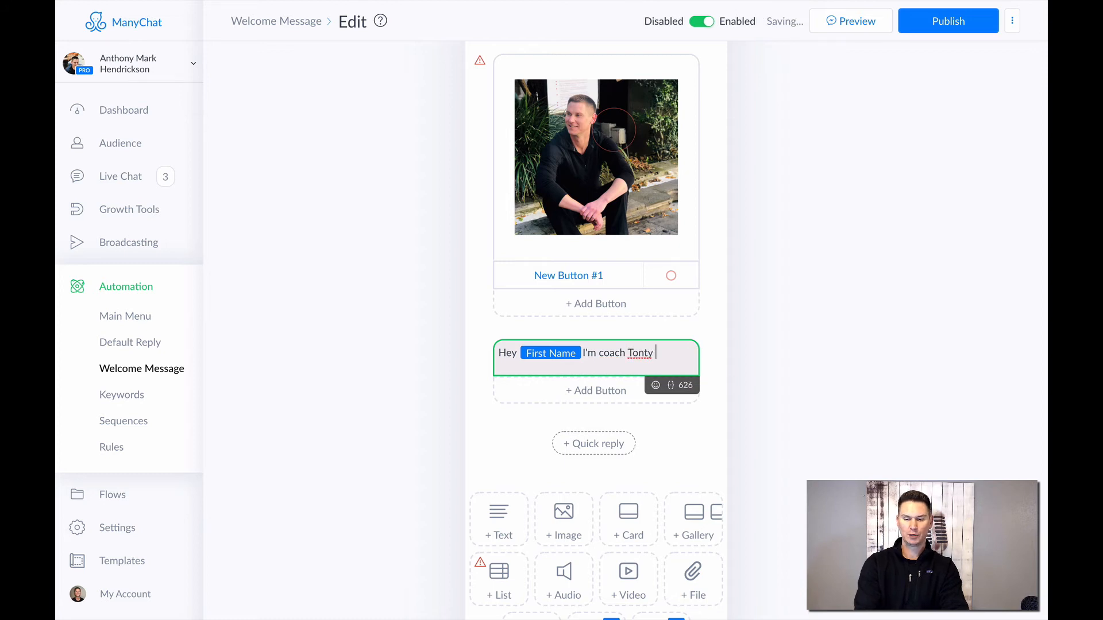
{"action": "key", "text": "BackSpace"}
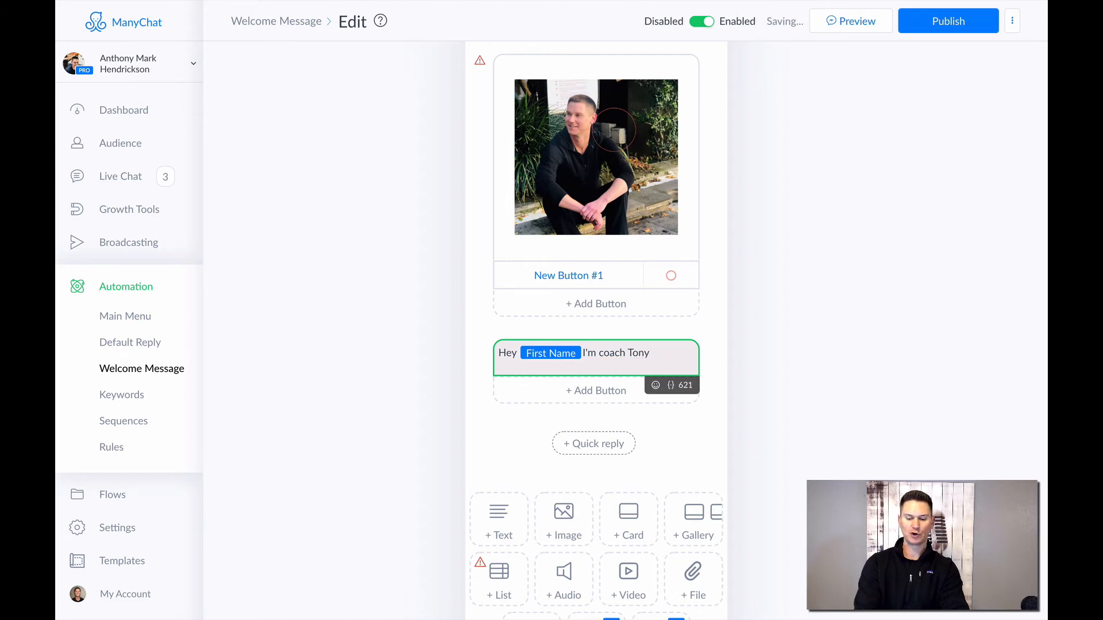
{"action": "type", "text": "y Testing "}
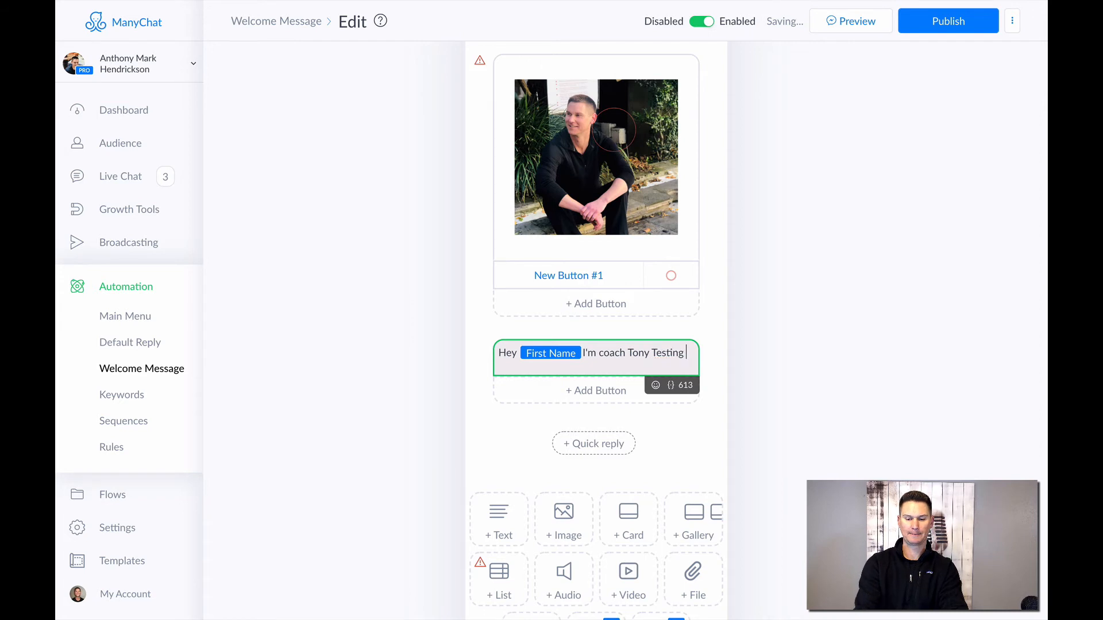
- Append the question "how can I help you reach your goals" to the coach's introduction
{"action": "type", "text": "how"}
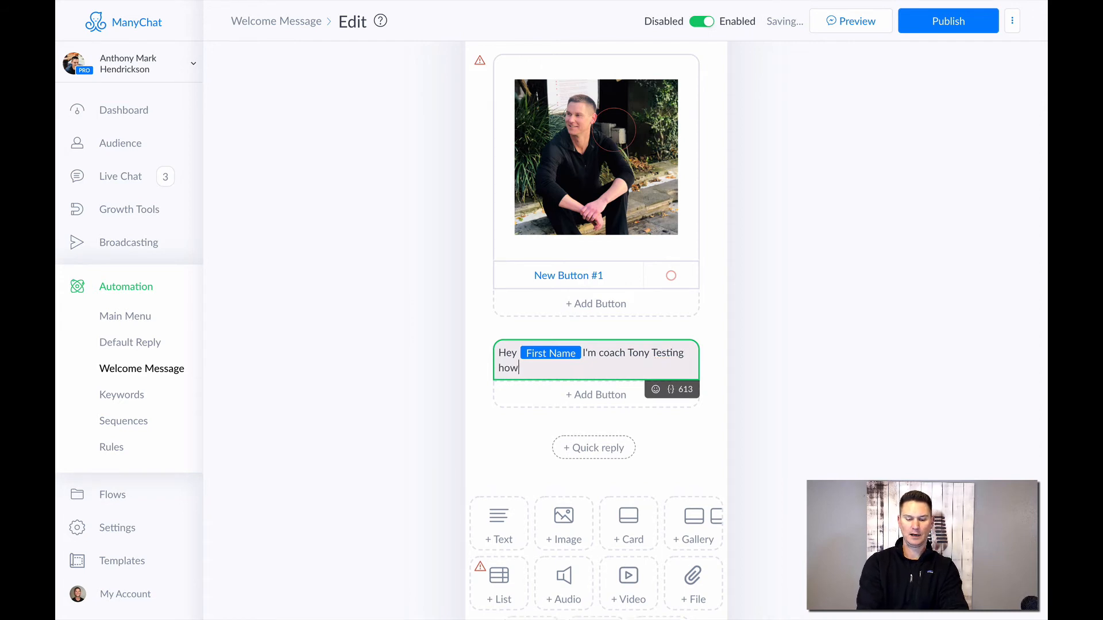
{"action": "type", "text": " can I help you f"}
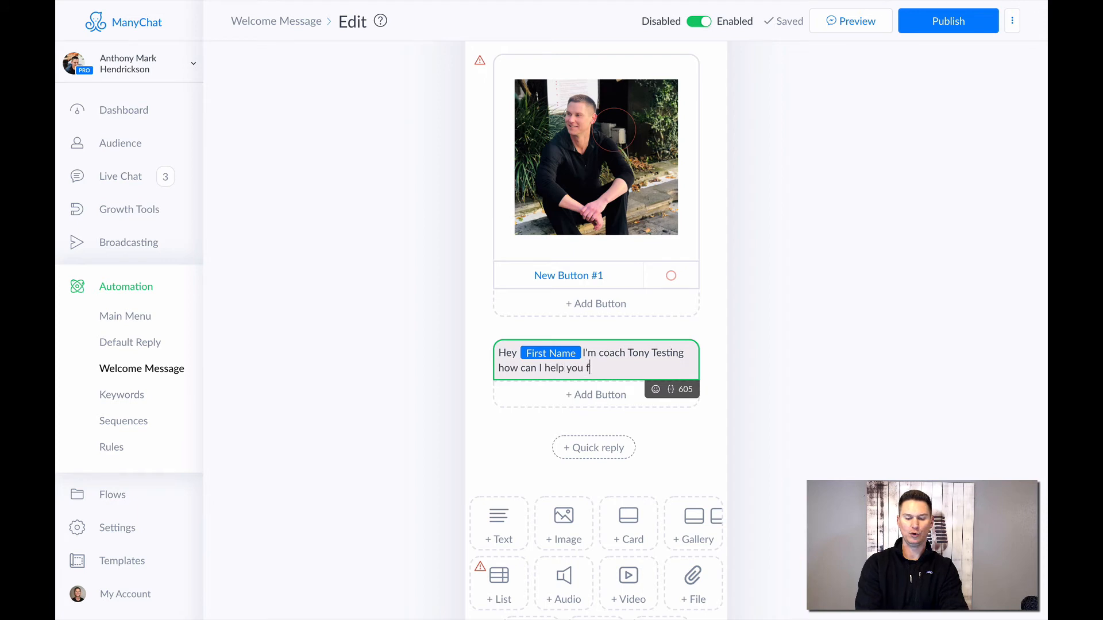
{"action": "key", "text": "BackSpace"}
{"action": "type", "text": "reach your"}
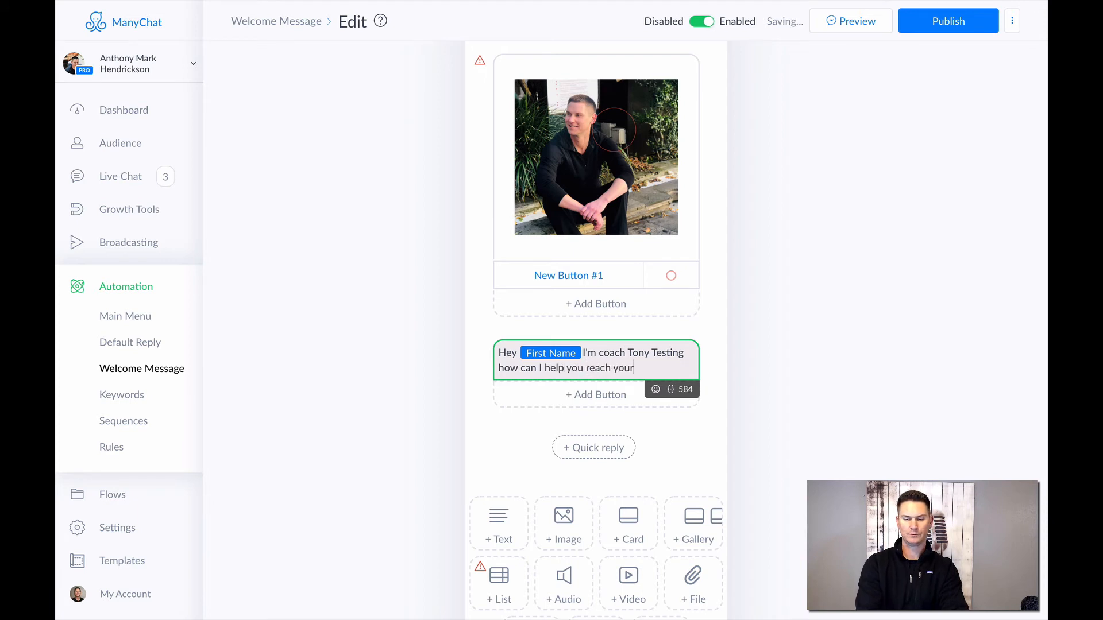
{"action": "type", "text": " gola"}
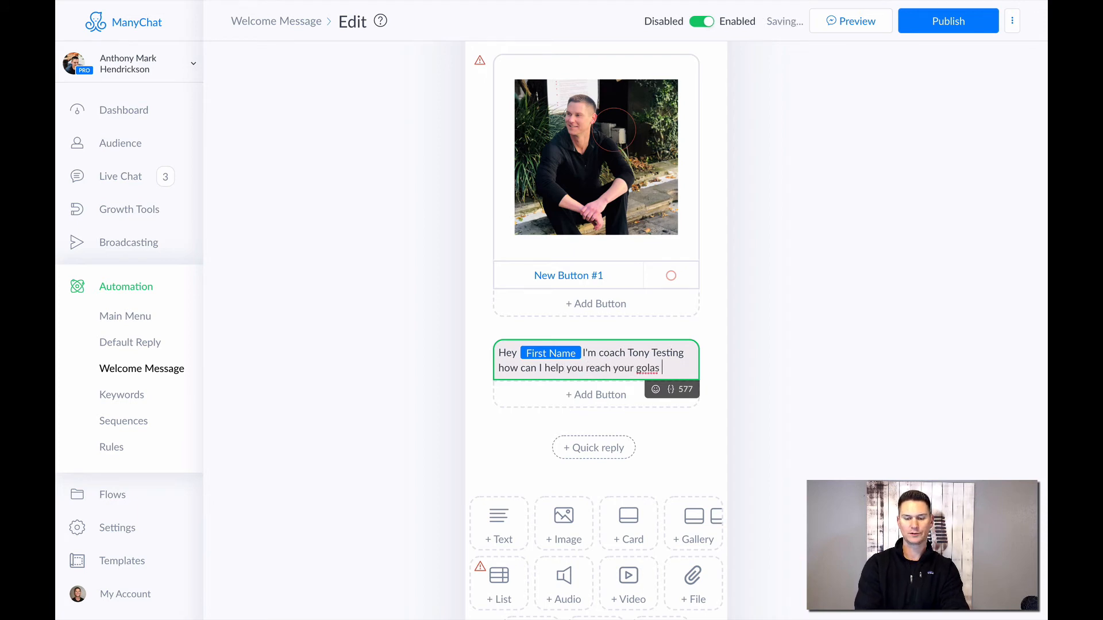
{"action": "type", "text": "s"}
{"action": "key", "text": "BackSpace"}
{"action": "key", "text": "BackSpace"}
{"action": "key", "text": "BackSpace"}
{"action": "type", "text": "als"}
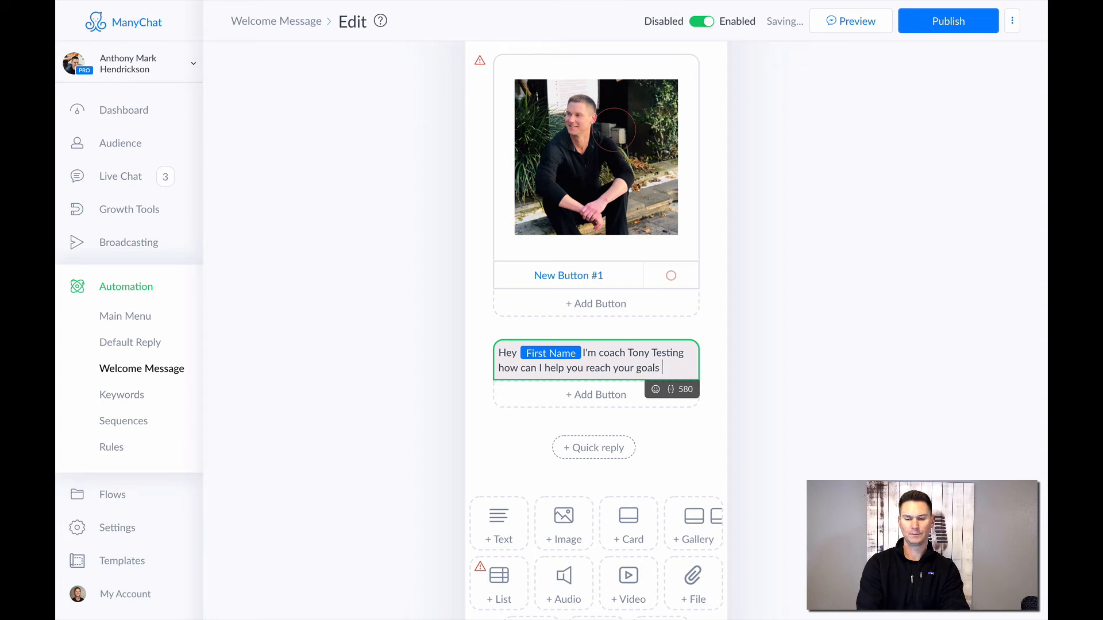
- Complete the question in the greeting text block with "today?" and add a line break after it
{"action": "type", "text": " today"}
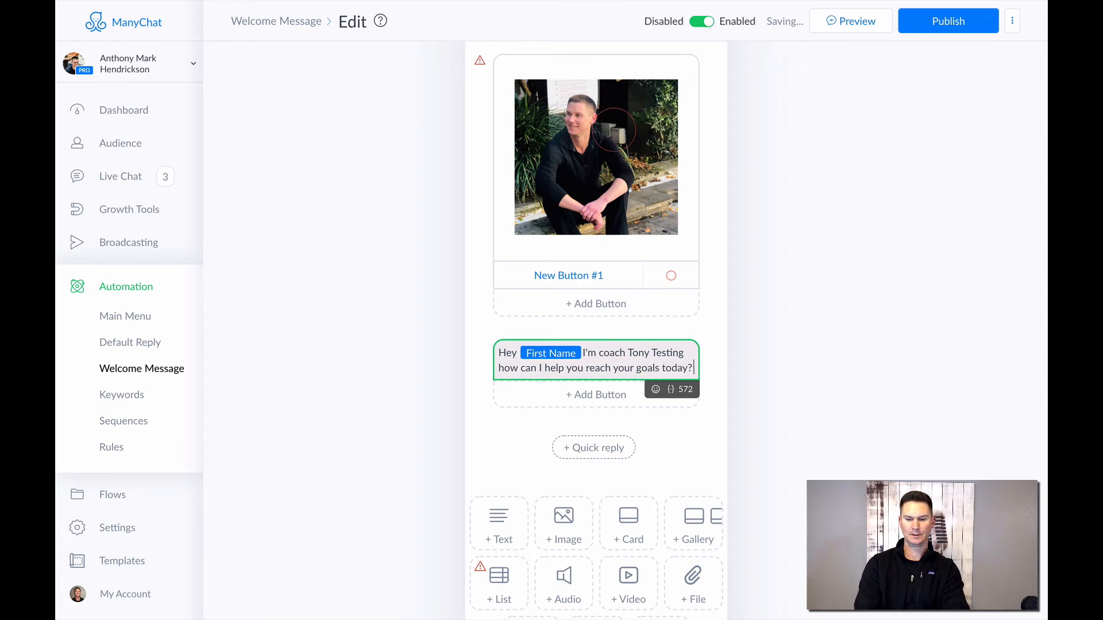
{"action": "type", "text": "?"}
{"action": "key", "text": "Return"}
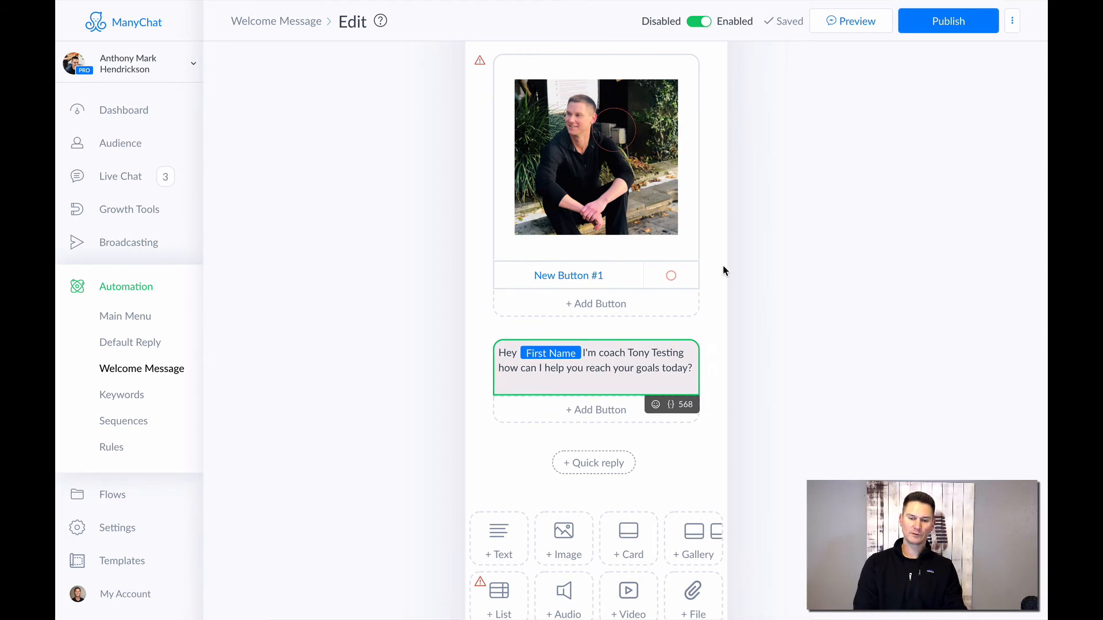
- Try to publish the edited welcome message and dismiss the resulting notice
{"action": "scroll", "coordinate": [805, 242], "scroll_direction": "up", "scroll_amount": 1}
{"action": "scroll", "coordinate": [805, 241], "scroll_direction": "up", "scroll_amount": 2}
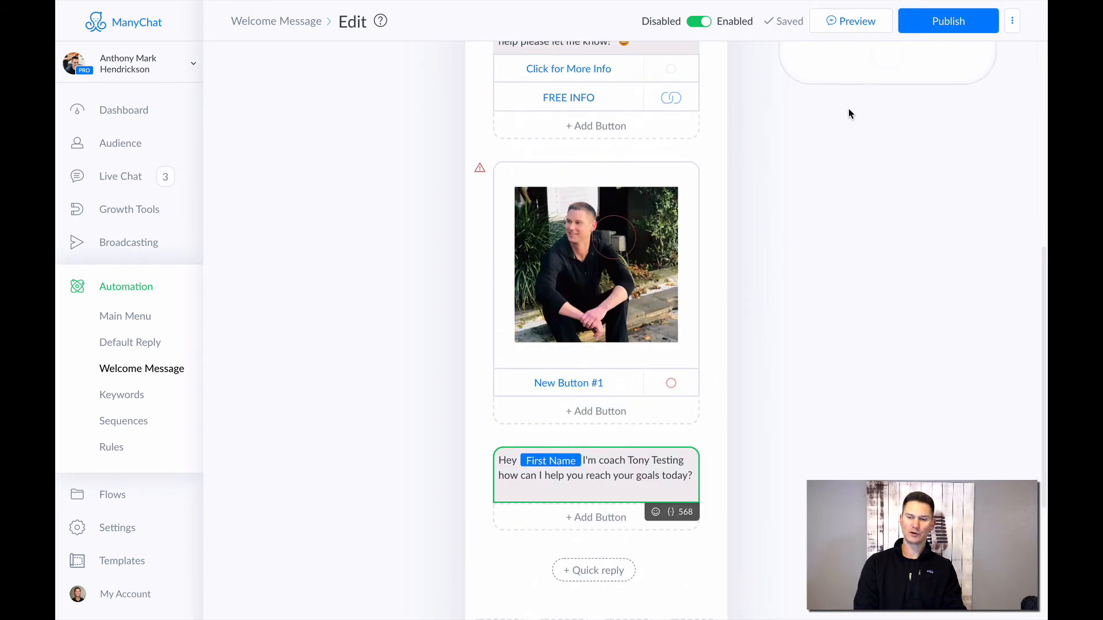
{"action": "left_click", "coordinate": [926, 24]}
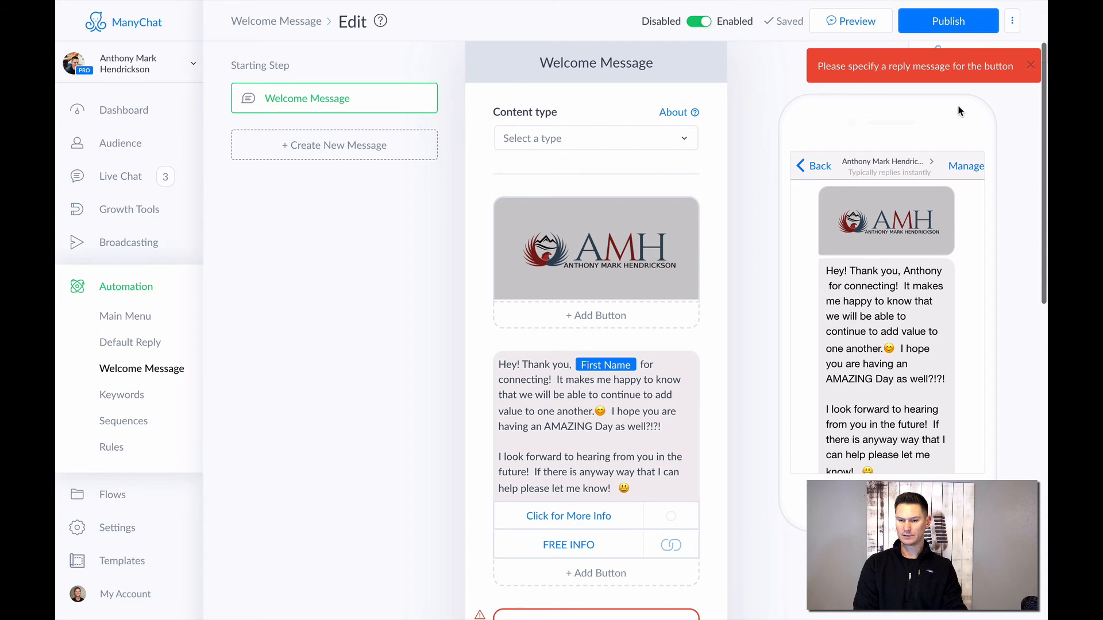
{"action": "left_click", "coordinate": [1030, 64]}
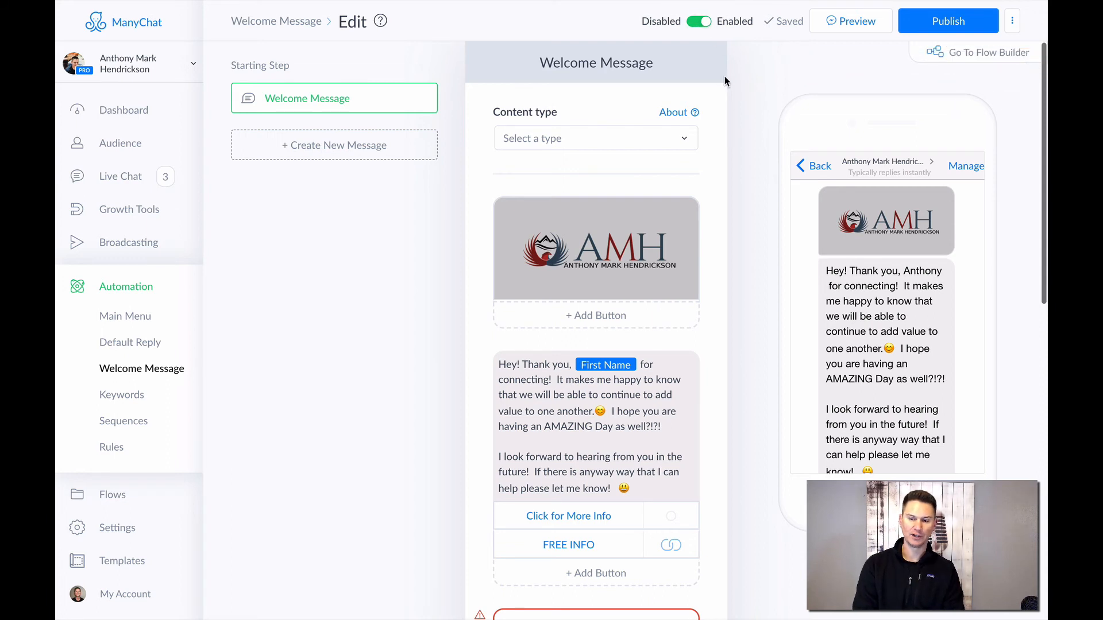
{"action": "scroll", "coordinate": [749, 229], "scroll_direction": "down", "scroll_amount": 2}
{"action": "scroll", "coordinate": [749, 229], "scroll_direction": "up", "scroll_amount": 2}
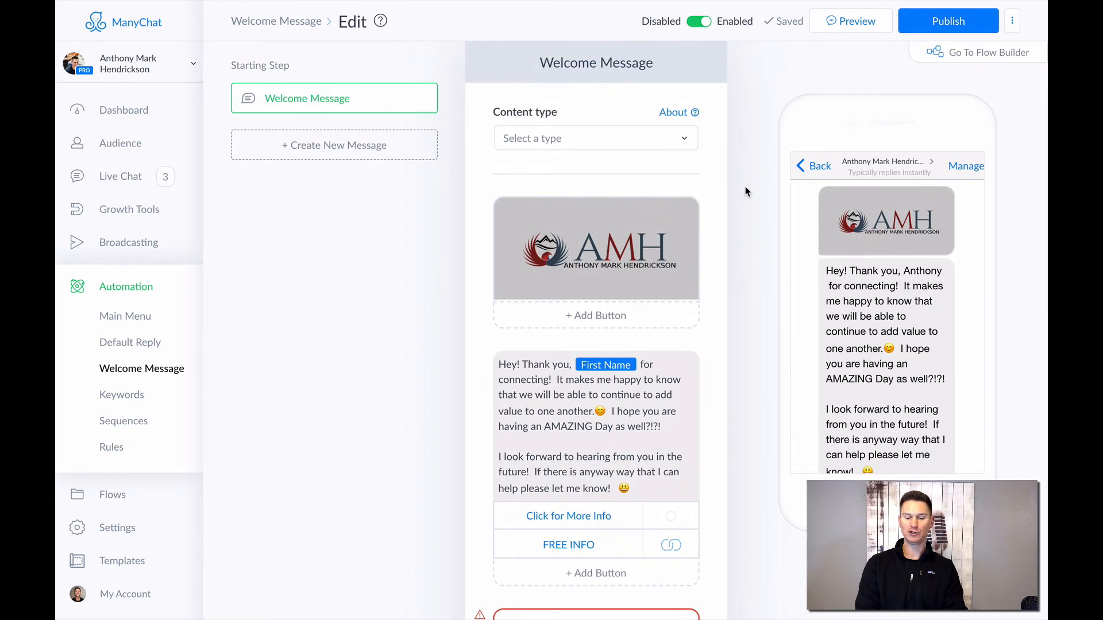
{"action": "scroll", "coordinate": [749, 196], "scroll_direction": "up", "scroll_amount": 1}
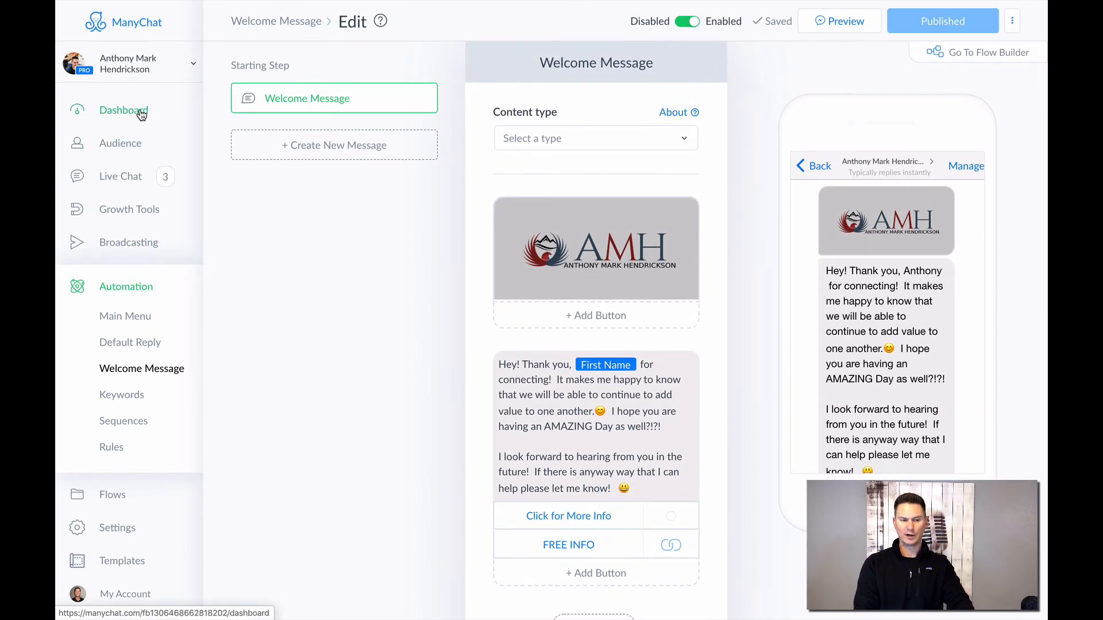
- View the Dashboard overview and the Audience subscriber list
{"action": "left_click", "coordinate": [142, 110]}
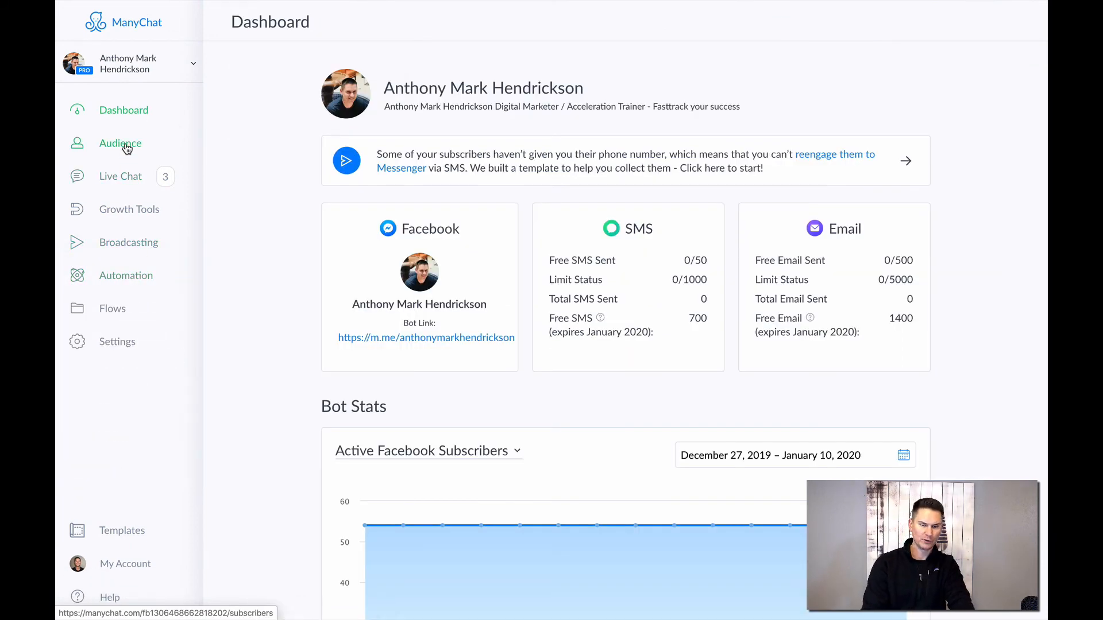
{"action": "left_click", "coordinate": [127, 146]}
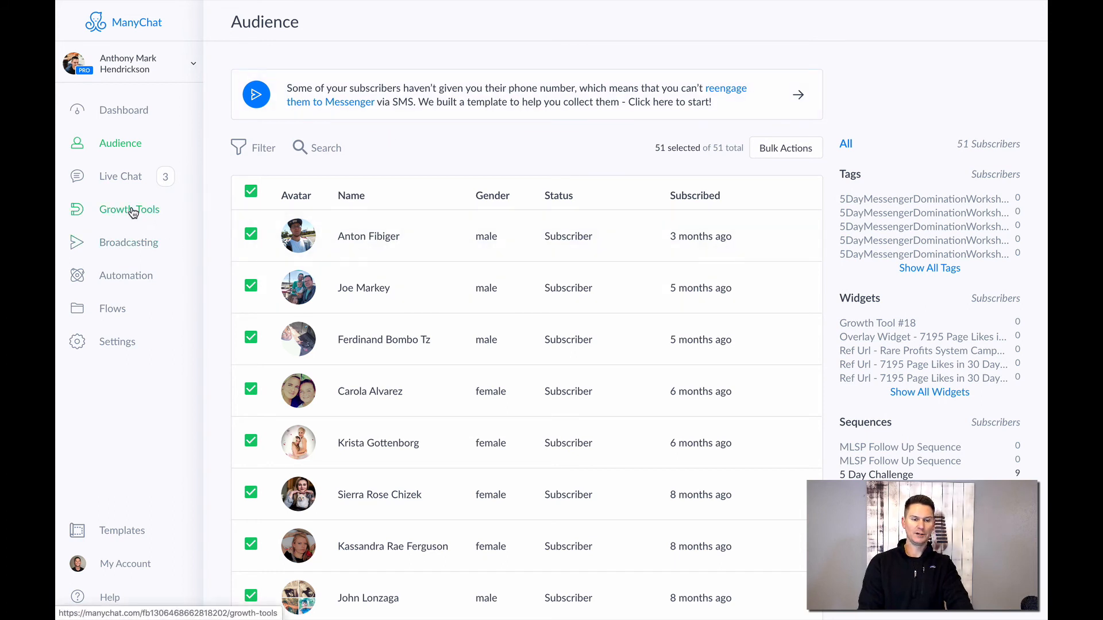
- Go to Live Chat and view the Done conversations, returning the list to Open conversations
{"action": "left_click", "coordinate": [132, 213]}
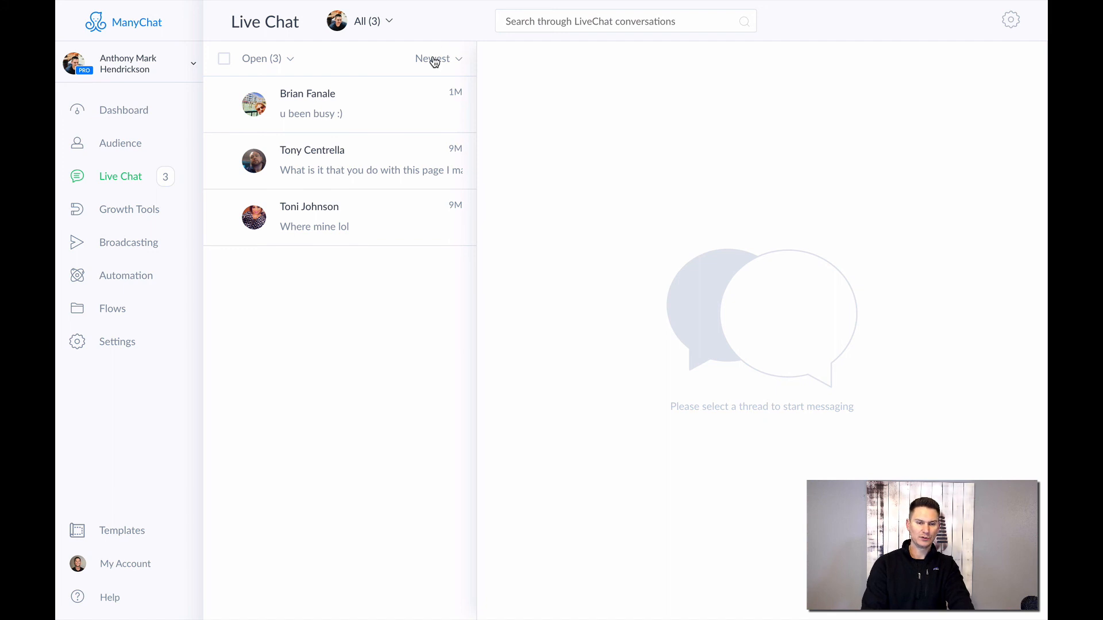
{"action": "left_click", "coordinate": [262, 59]}
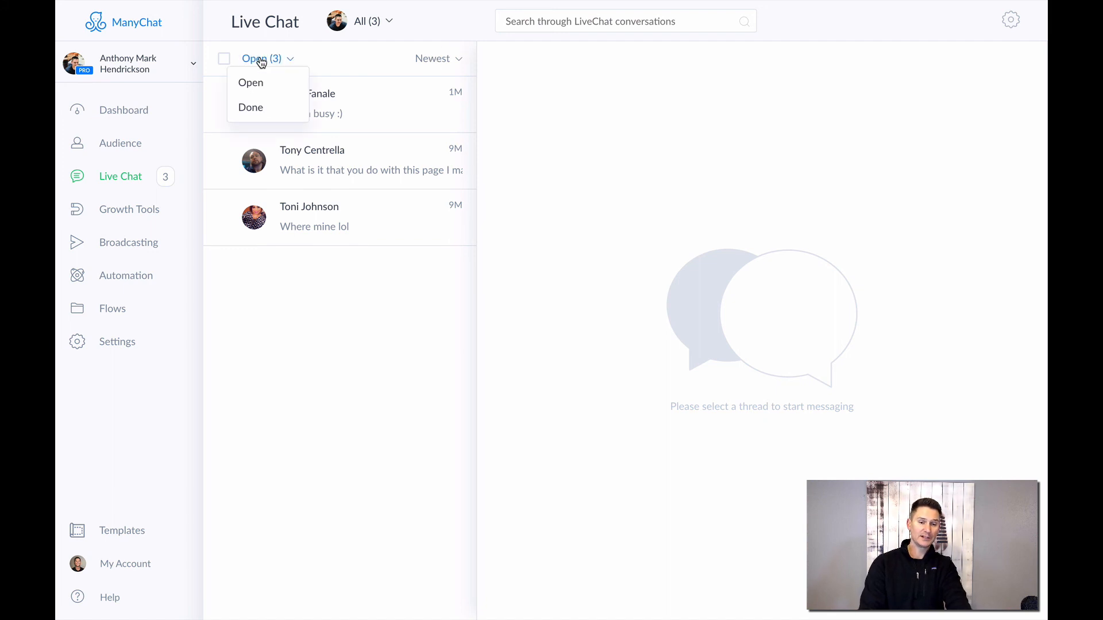
{"action": "left_click", "coordinate": [249, 114]}
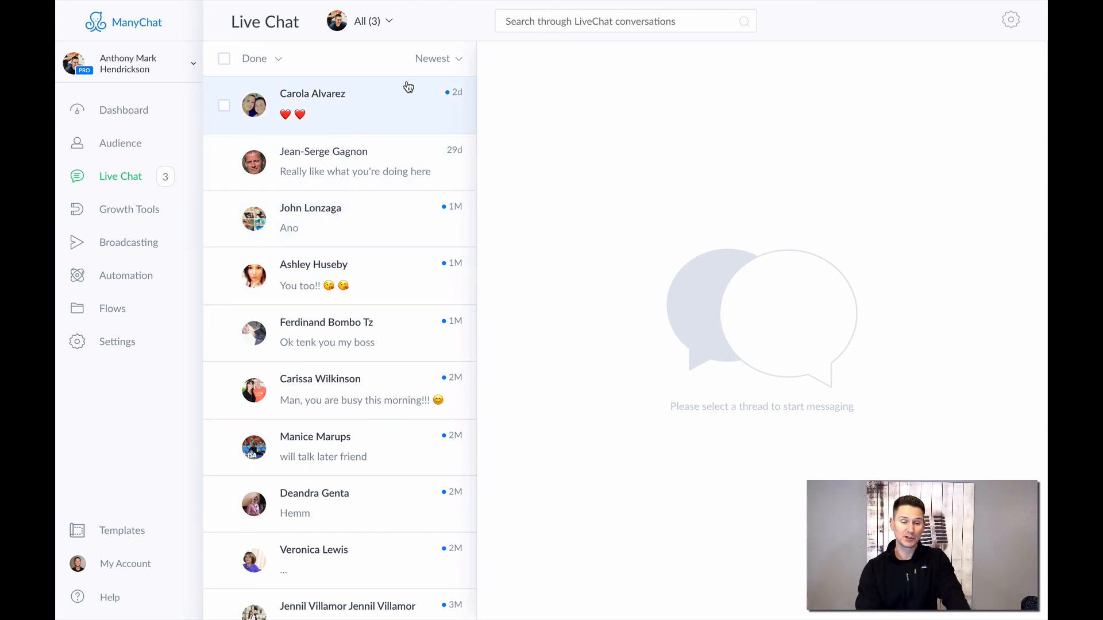
{"action": "left_click", "coordinate": [263, 58]}
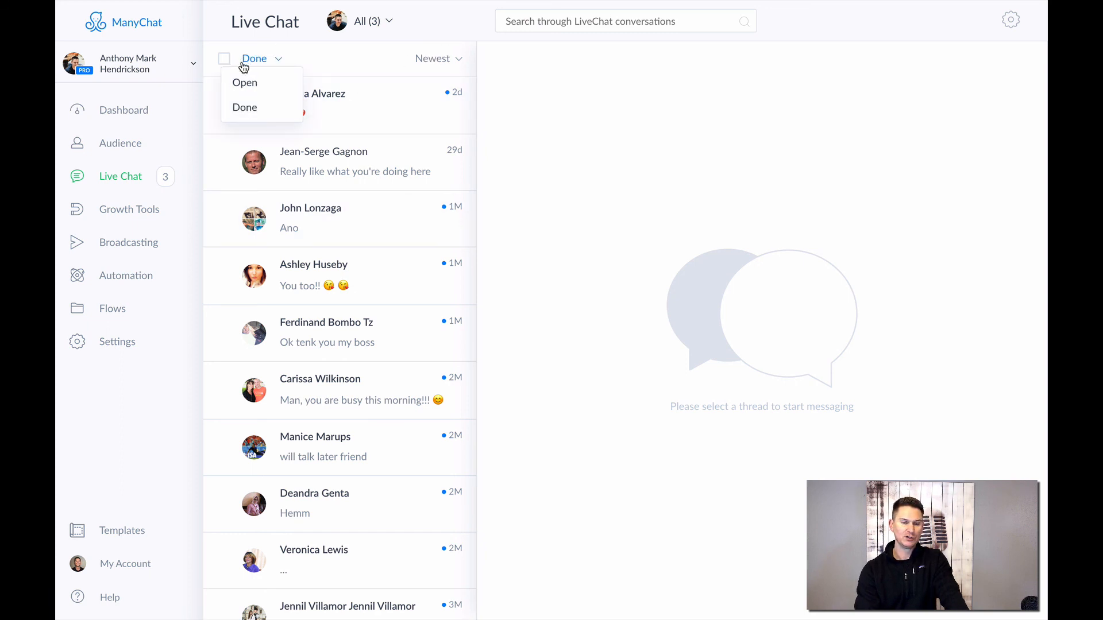
{"action": "left_click", "coordinate": [246, 82]}
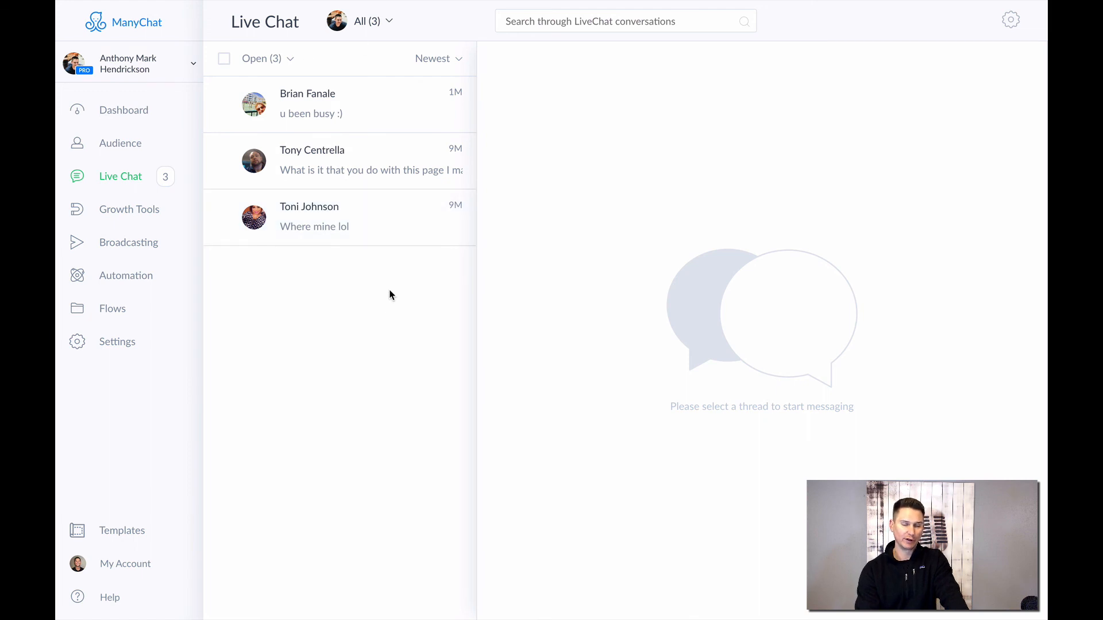